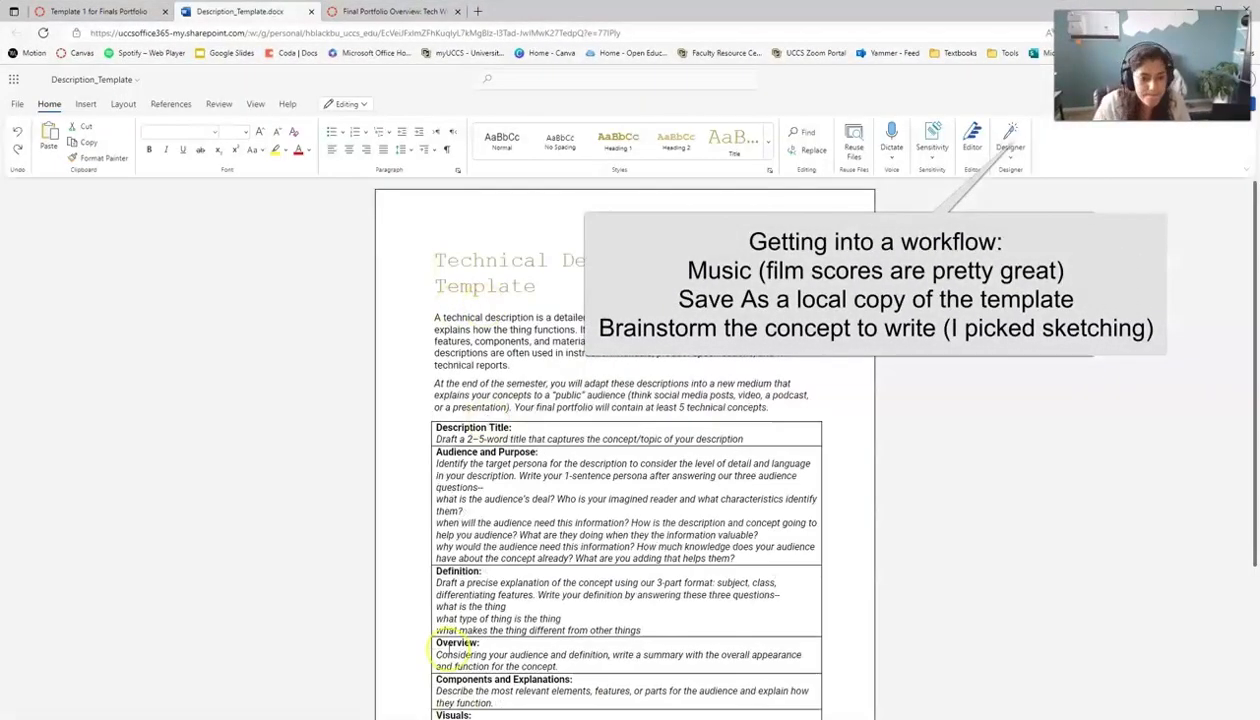
Step: Switch to Spotify and open a playlist for background music
{"action": "key", "text": "alt+Tab"}
{"action": "left_click", "coordinate": [160, 149]}
{"action": "left_click", "coordinate": [28, 182]}
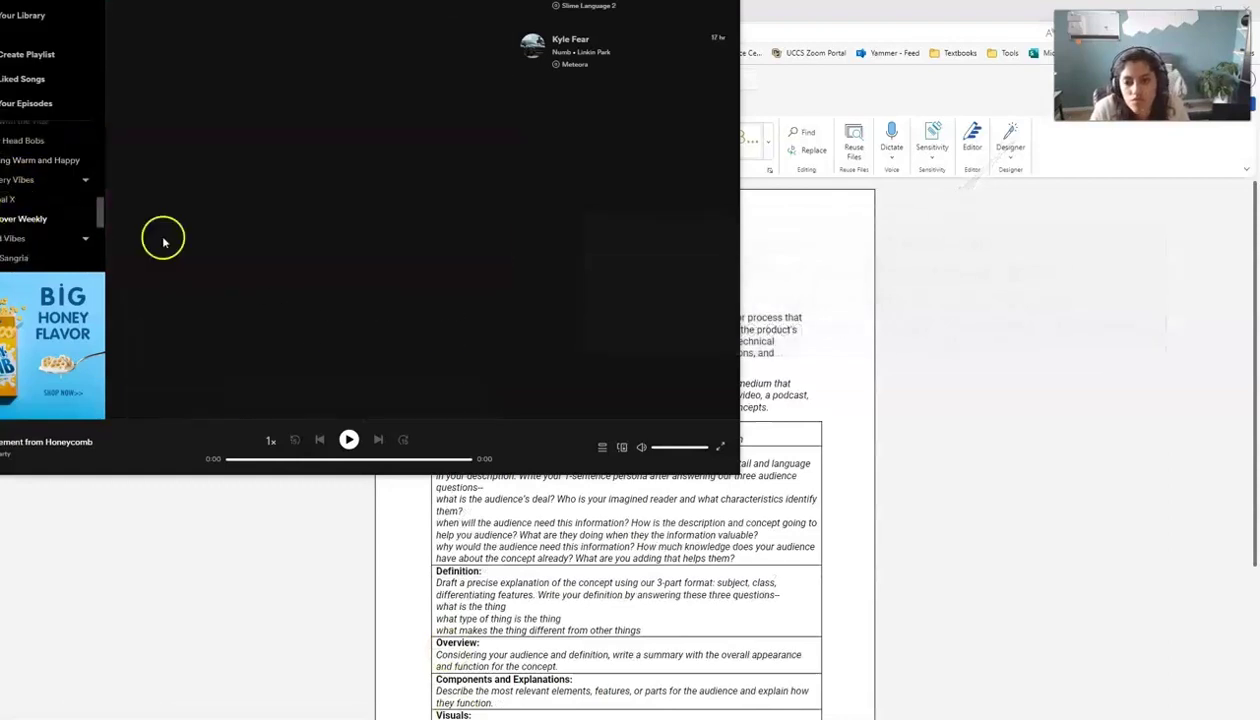
{"action": "left_click", "coordinate": [141, 164]}
Step: Switch to Word and save a copy of the description template as Template1_Sketching
{"action": "key", "text": "alt+Tab"}
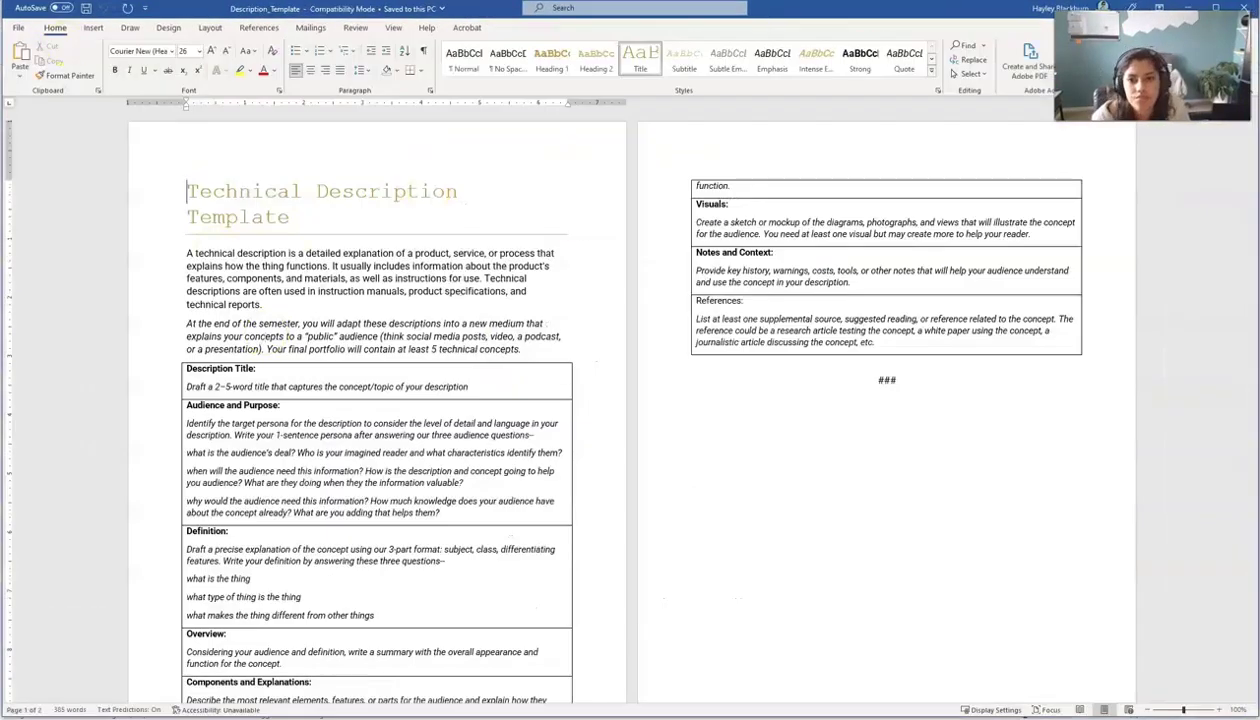
{"action": "left_click", "coordinate": [18, 27]}
{"action": "left_click", "coordinate": [41, 192]}
{"action": "type", "text": "Template1"}
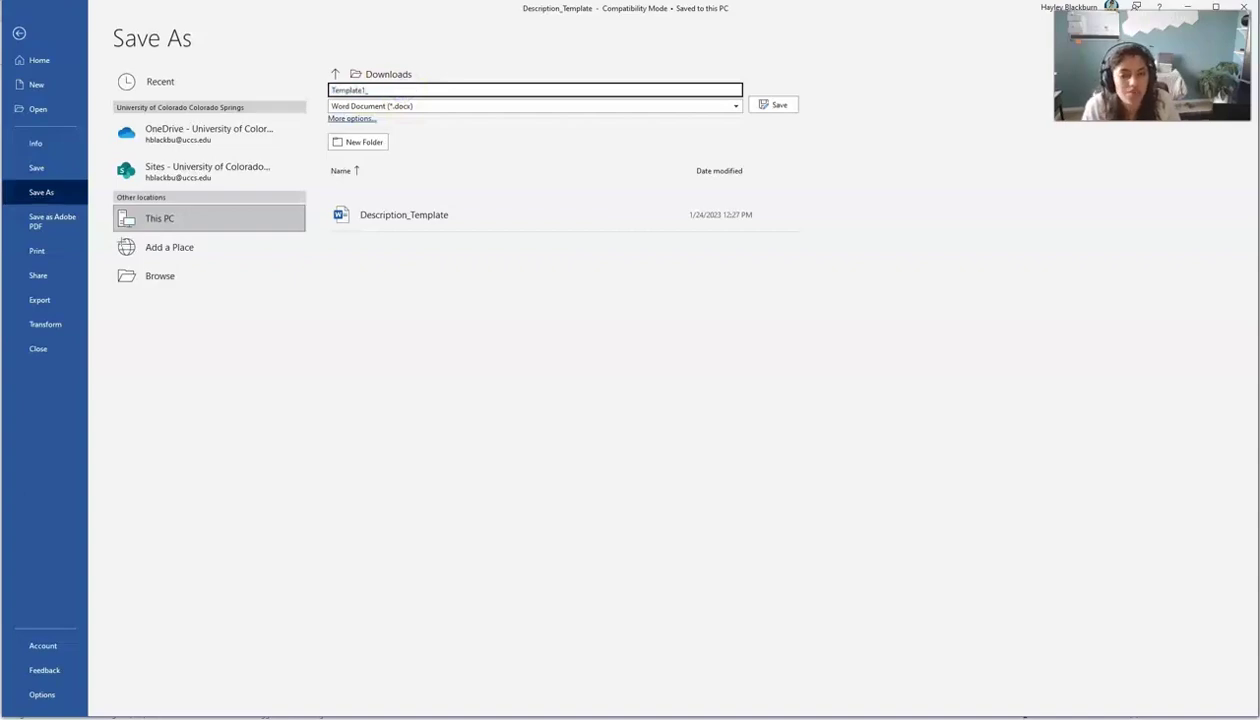
{"action": "type", "text": "_Sketching"}
{"action": "key", "text": "Return"}
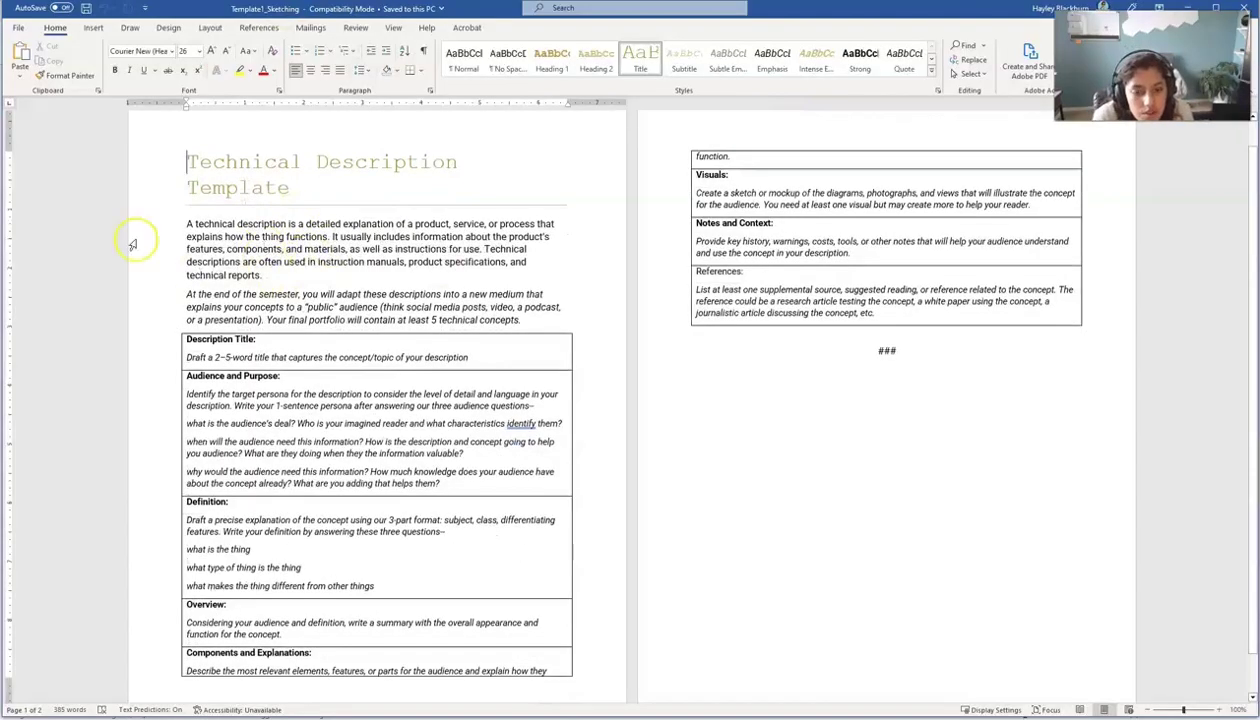
Step: Enter "Sketching as a Writing Tool" as the title below the Description Title prompt
{"action": "scroll", "coordinate": [208, 312], "scroll_direction": "down", "scroll_amount": 1}
{"action": "left_click", "coordinate": [470, 312]}
{"action": "key", "text": "Return"}
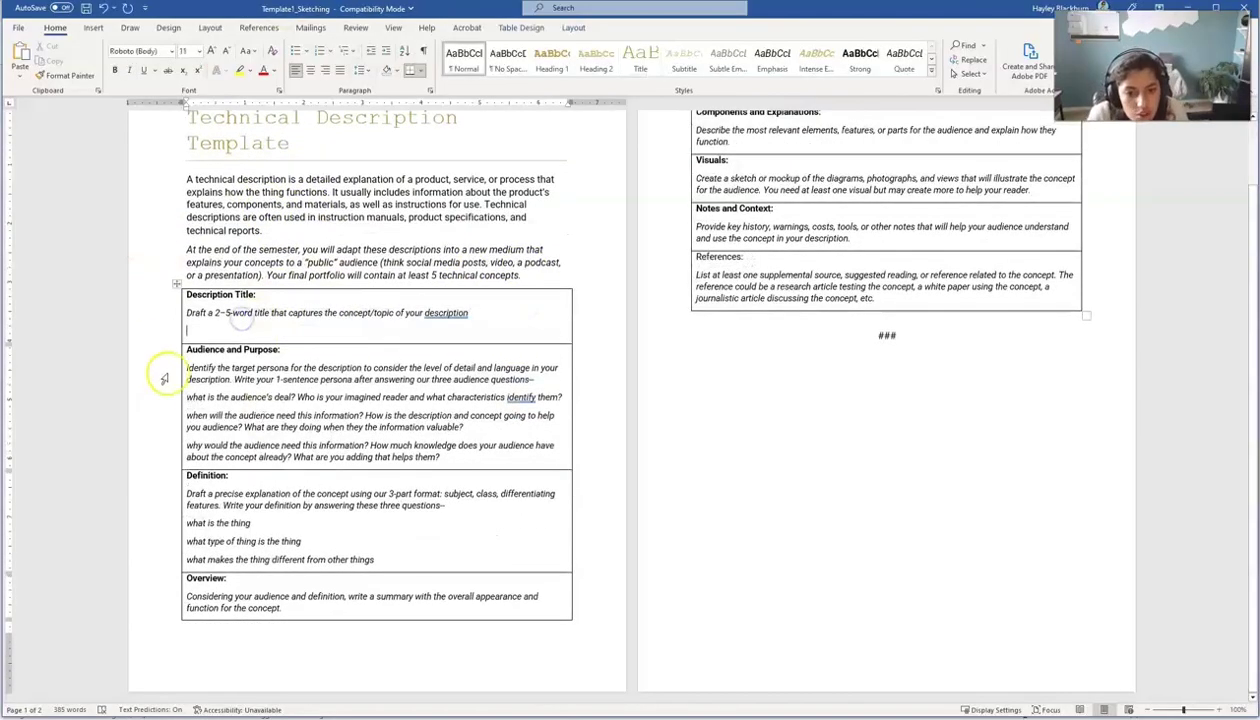
{"action": "type", "text": "Sketching as a Tool for the Creative Proce"}
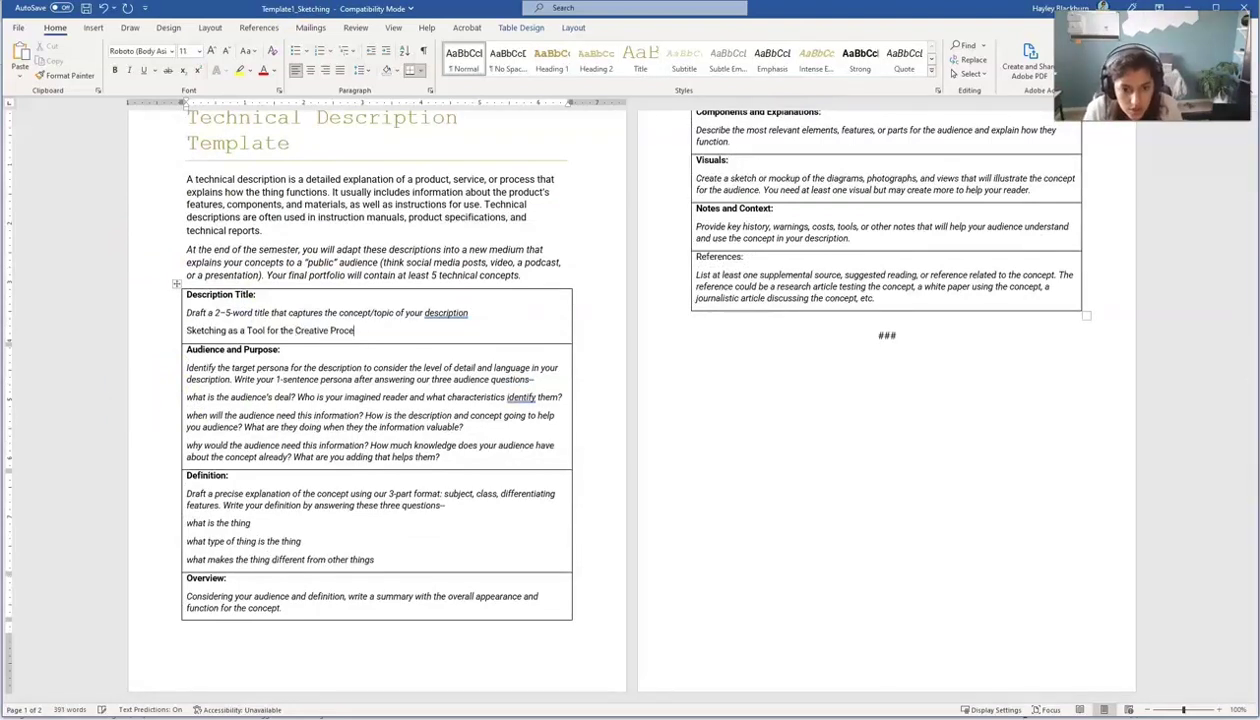
{"action": "type", "text": "ss"}
{"action": "left_click_drag", "start_coordinate": [250, 330], "coordinate": [358, 330]}
{"action": "type", "text": "Writing Tool"}
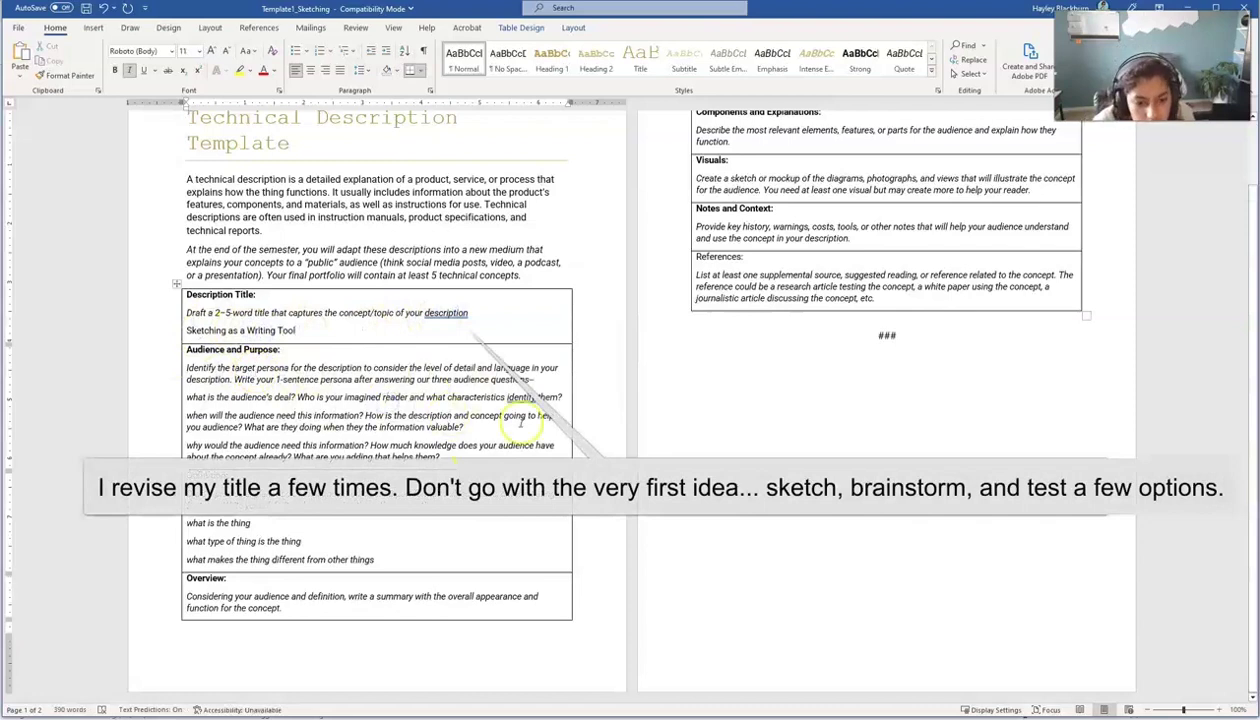
Step: Answer the audience question: "Beginner technical writers, basic knowledge of other genres, habit/pattern of writing to the first idea they come up with/new to iterative design thinking"
{"action": "key", "text": "Return"}
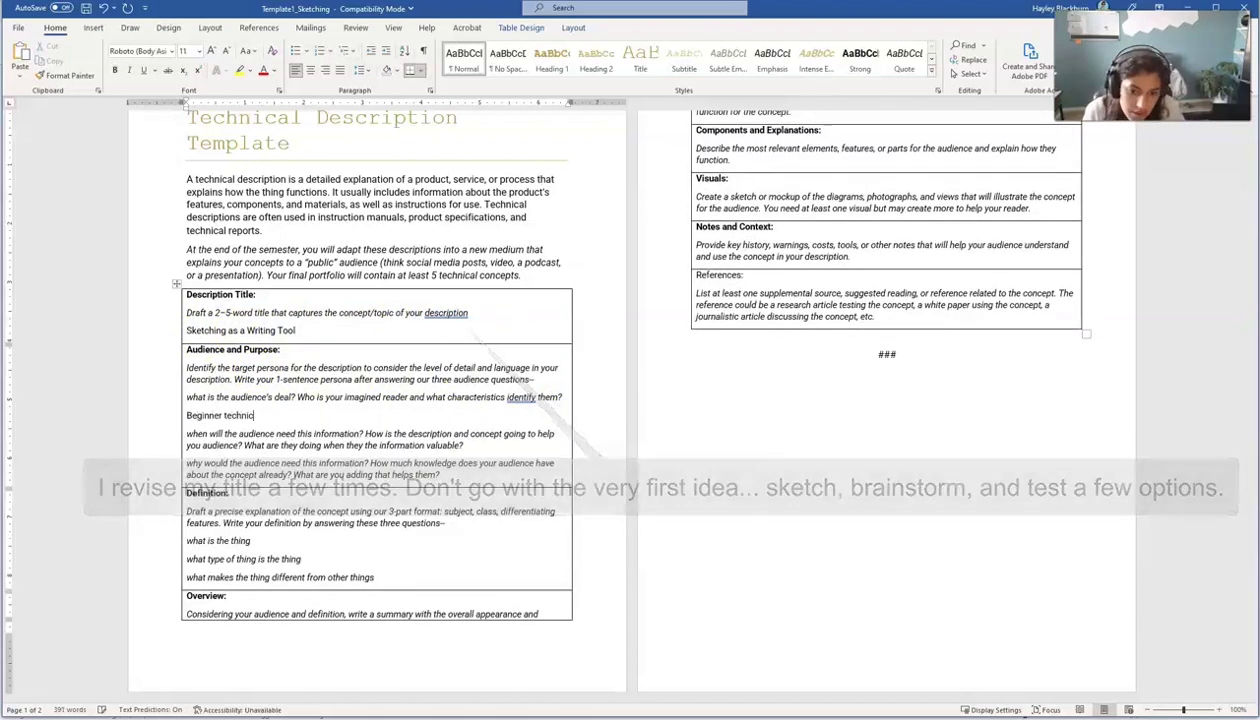
{"action": "type", "text": "Beginner technical writers, basic knowledge of other genres"}
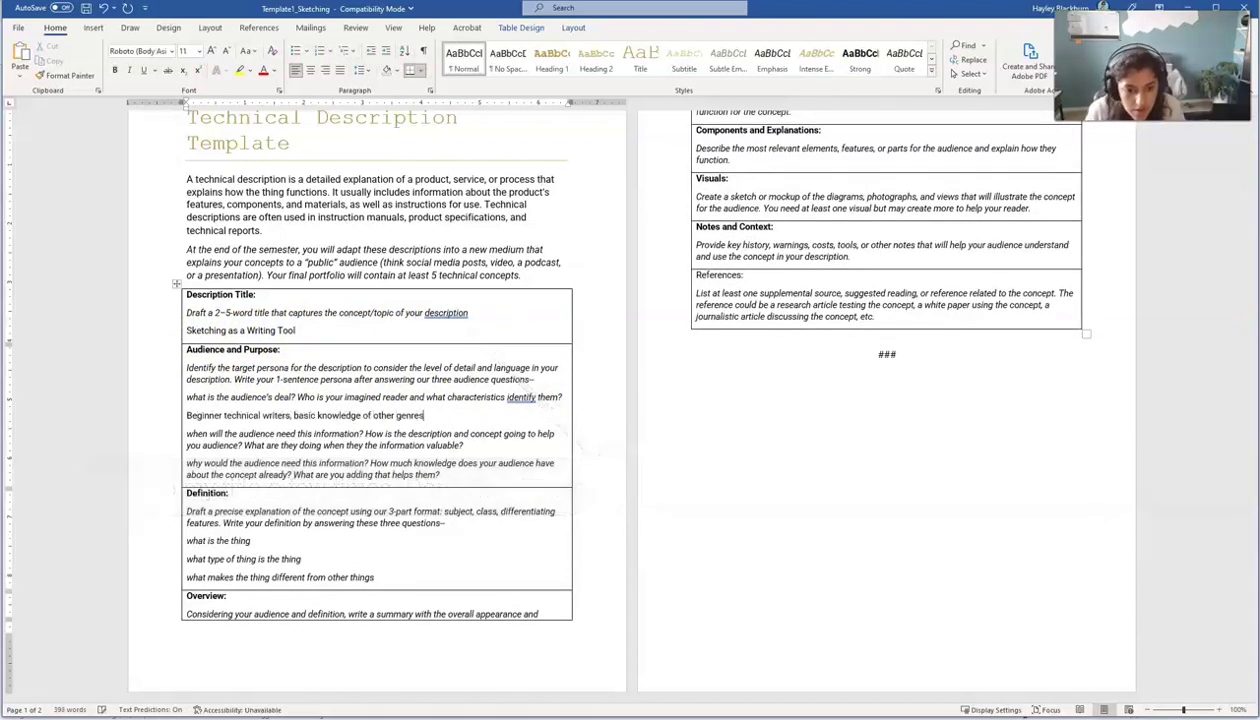
{"action": "type", "text": ", habit/pattern of writing to the first idea they come up with/new to iterative design thinking"}
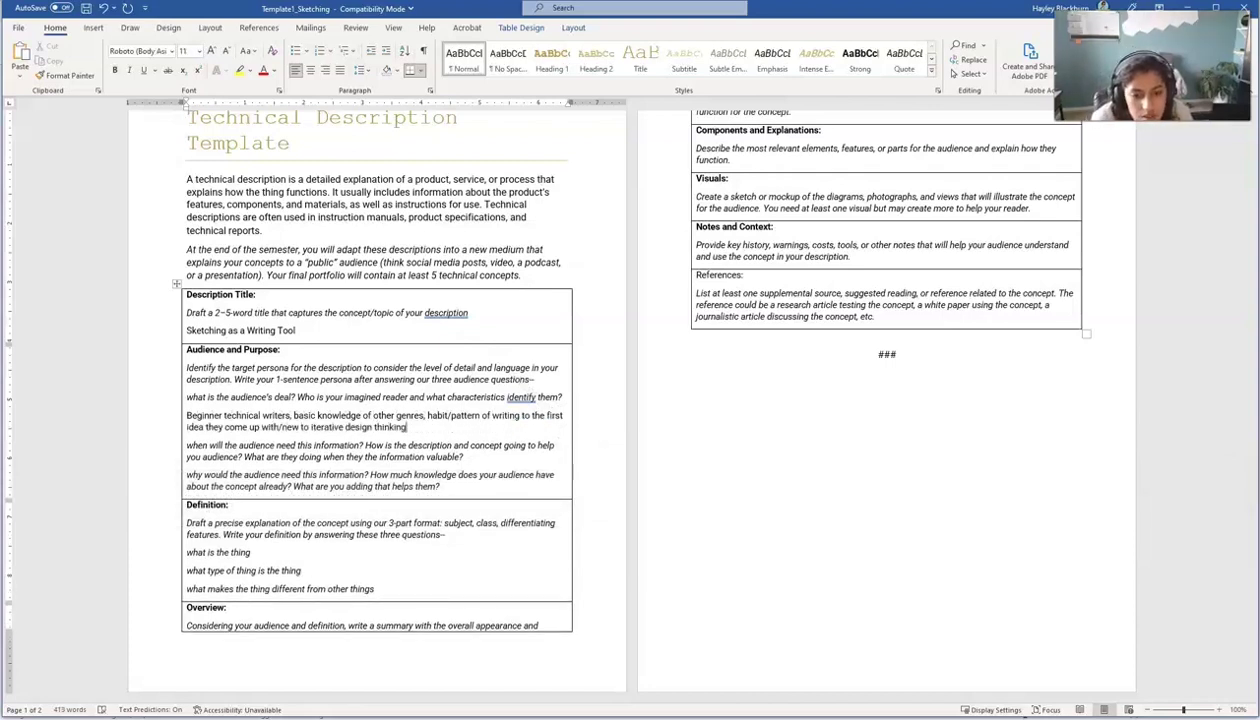
Step: Answer the timing question: "Useful at the start of new projects, used when they hit a creative rut/writer's block, used after receiving feedback or usability testing"
{"action": "left_click", "coordinate": [488, 452]}
{"action": "key", "text": "Return"}
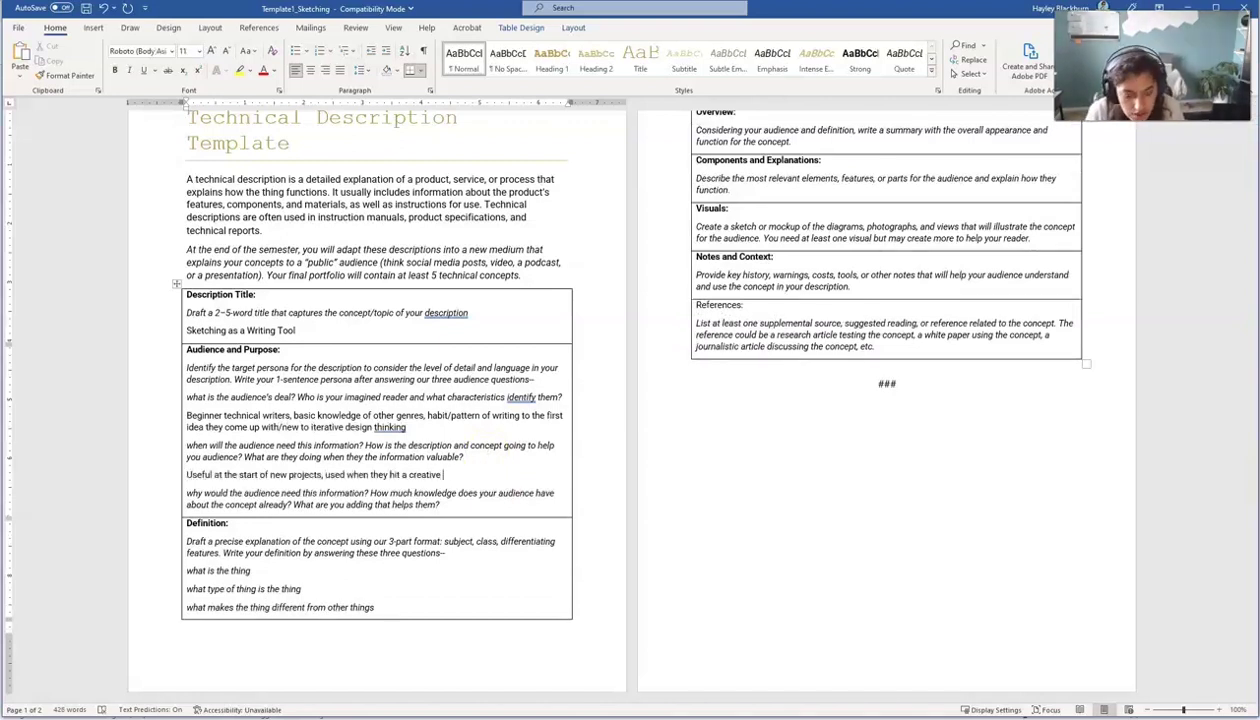
{"action": "type", "text": "receiving feedback or usability testing"}
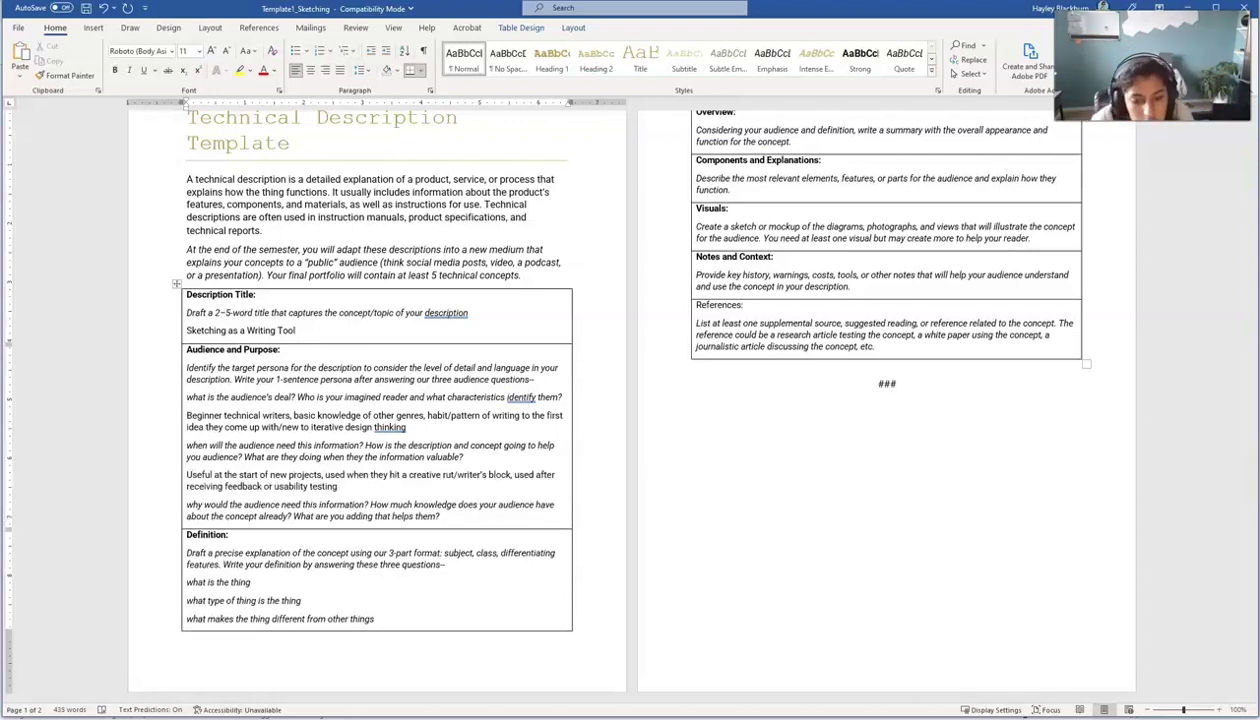
Step: Answer the why question: "New strategy to organize ideas, limited knowledge or practice of sketching, concrete examples and instructions to start sketching"
{"action": "left_click", "coordinate": [453, 519]}
{"action": "key", "text": "Return"}
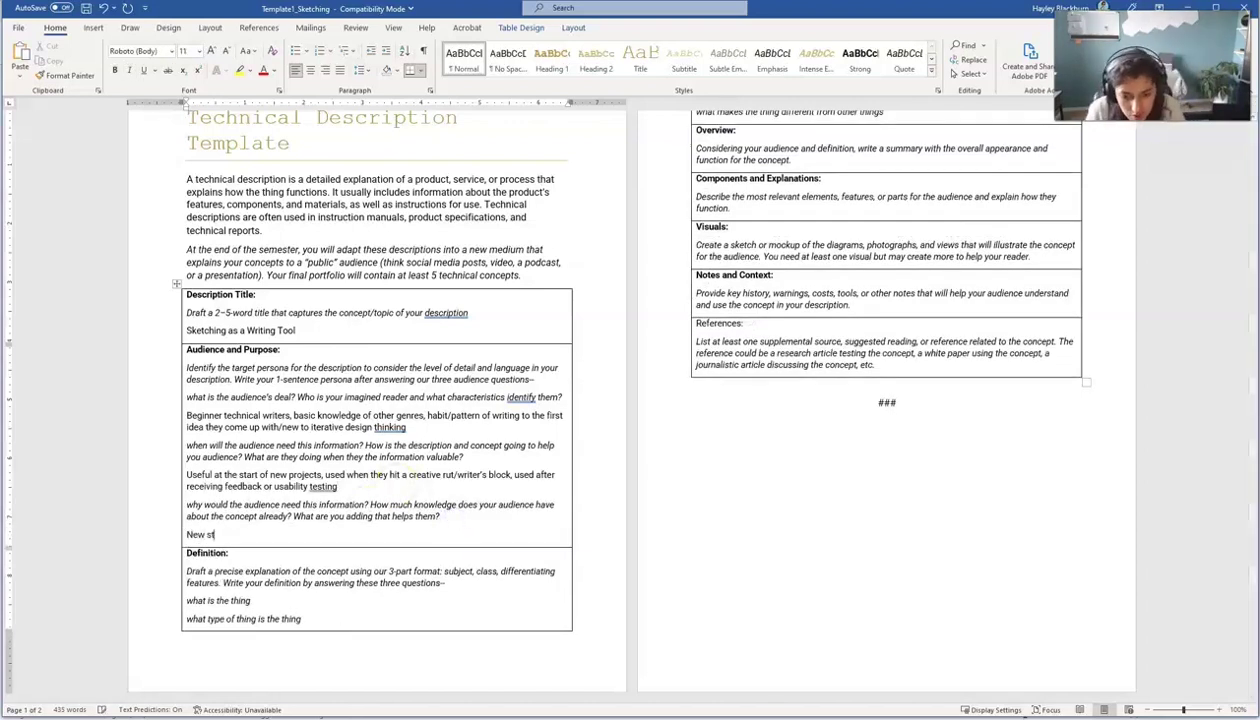
{"action": "type", "text": "New strategy to organize ideas, limited knowledge or prac"}
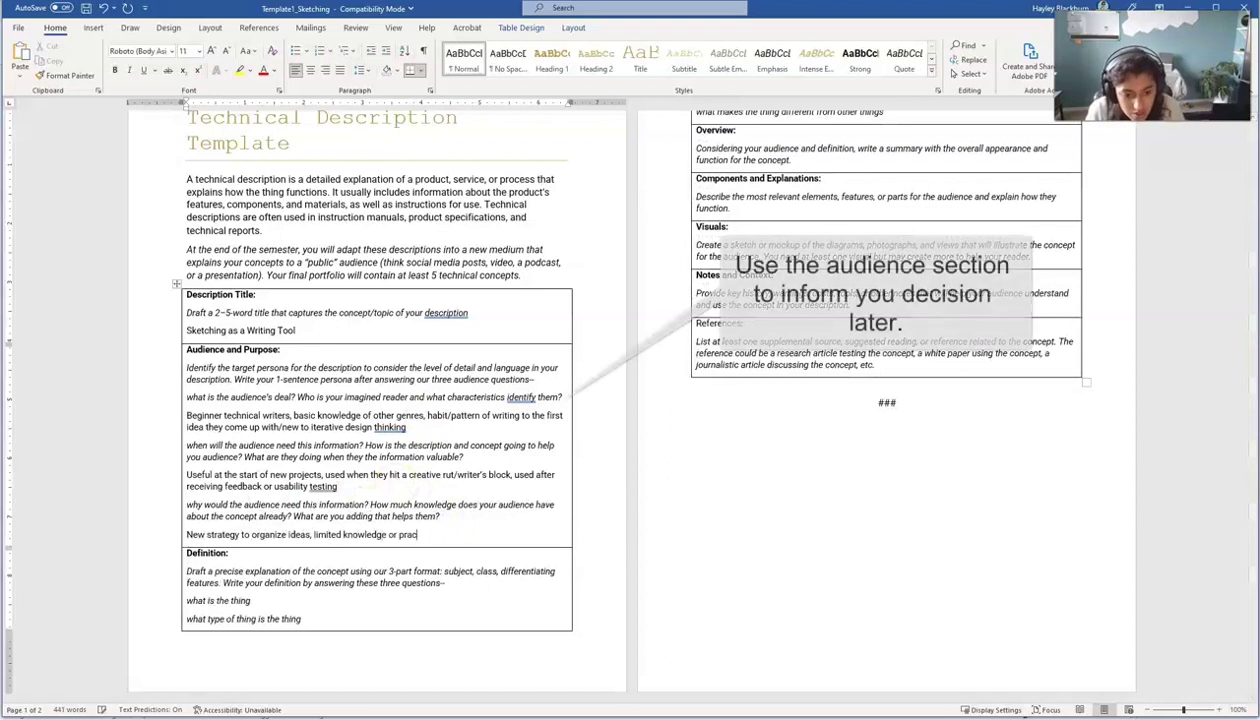
{"action": "type", "text": "tice of sketching, concrete examples and instructions to start sk"}
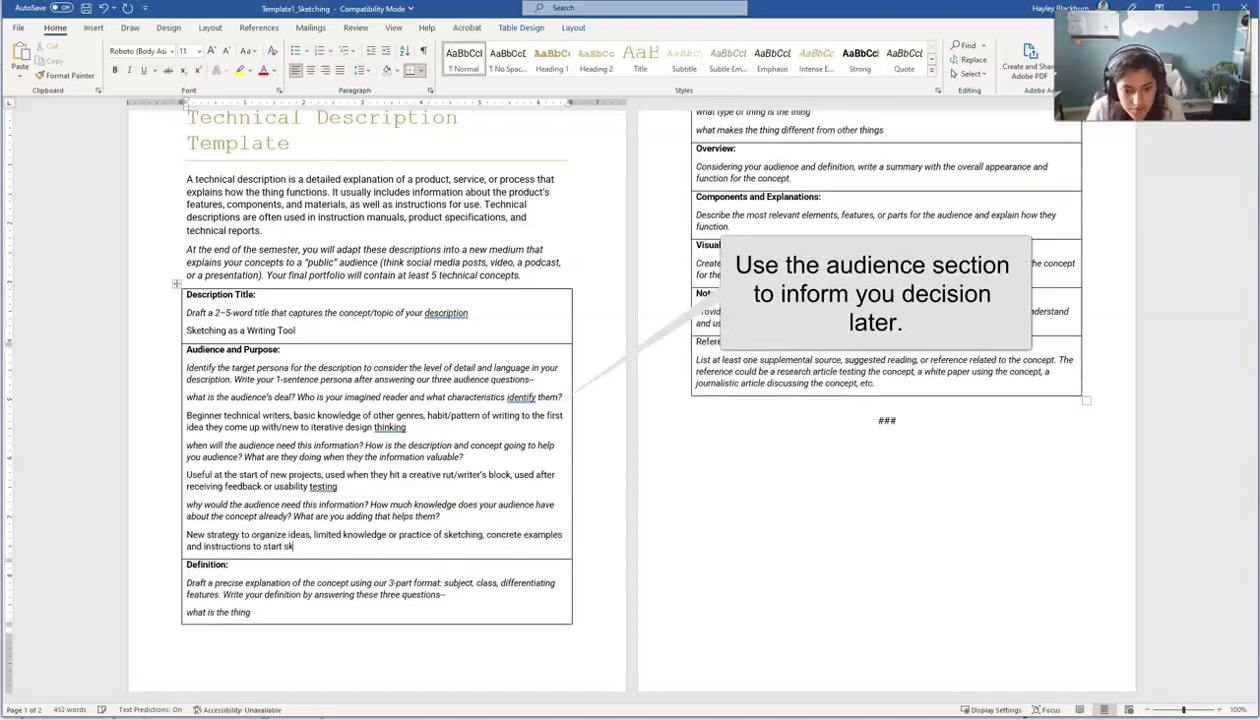
{"action": "type", "text": "etching"}
Step: Add a one-sentence persona about beginner technical writers who encounter writer's block or need a new way to organize ideas, design, and feedback to revise projects
{"action": "key", "text": "Return"}
{"action": "type", "text": "The target audience that benefits from sketching"}
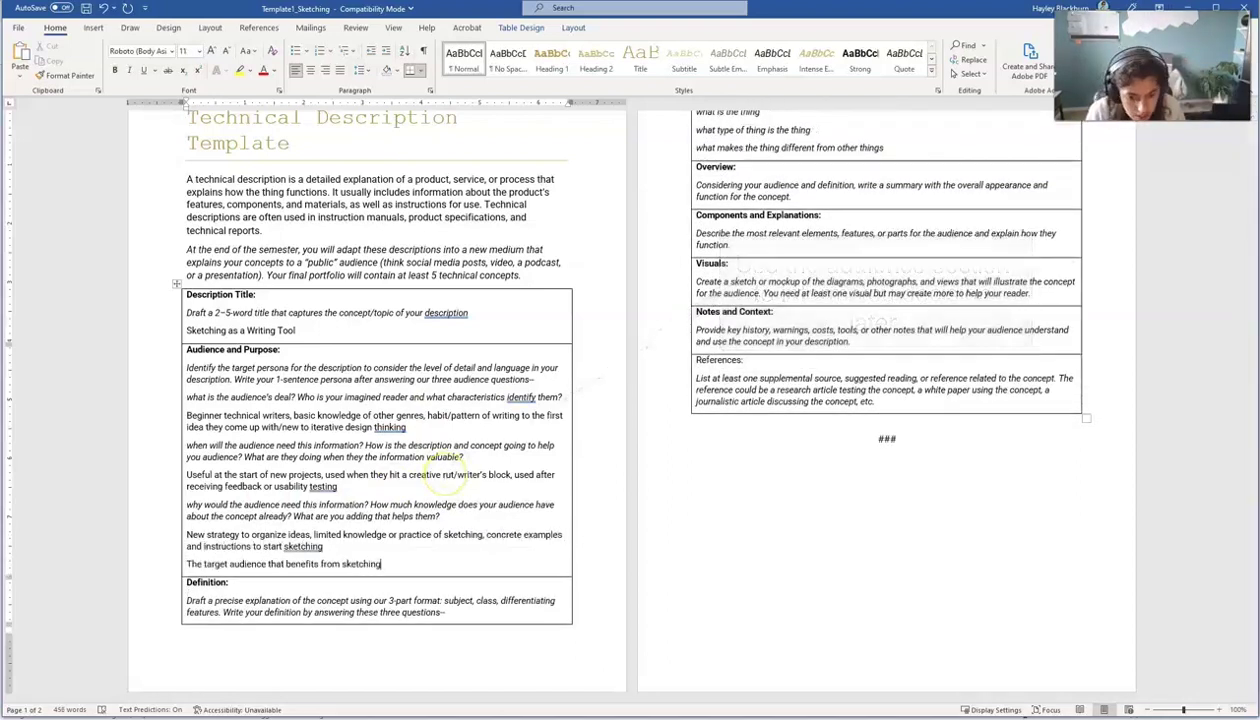
{"action": "type", "text": " are beginner technical writers who encounter writer"}
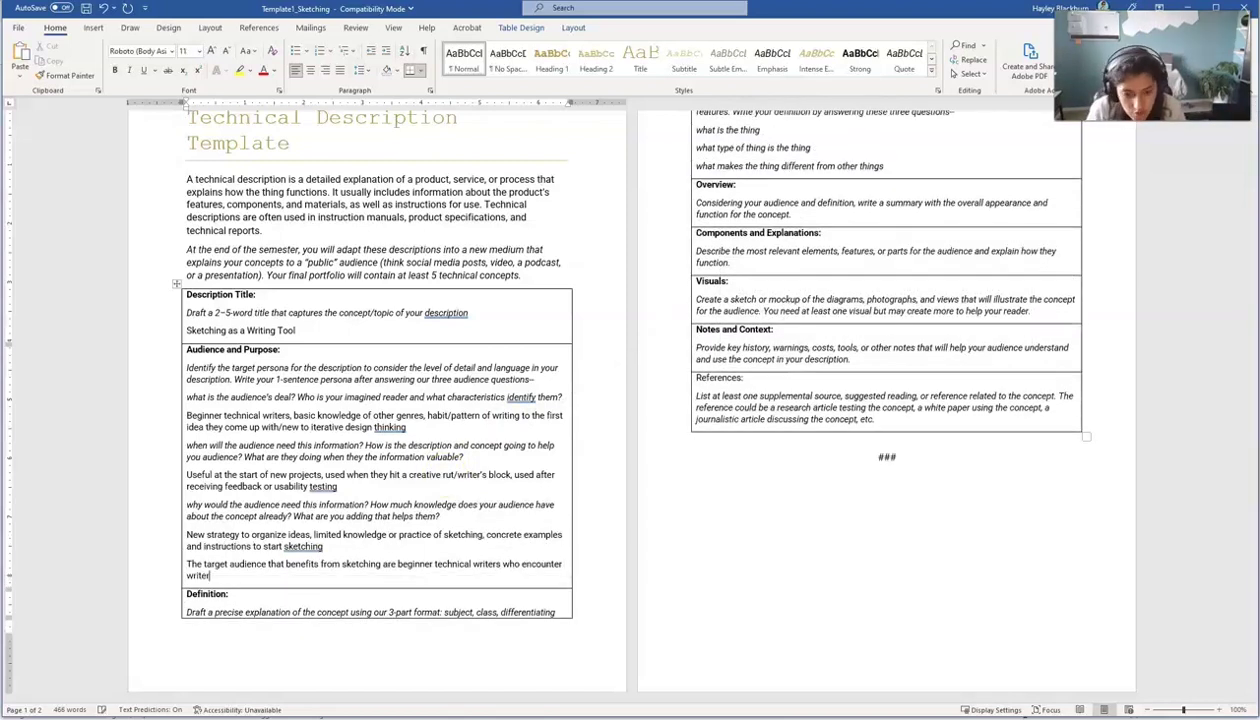
{"action": "type", "text": "'s block when starting a new project or need"}
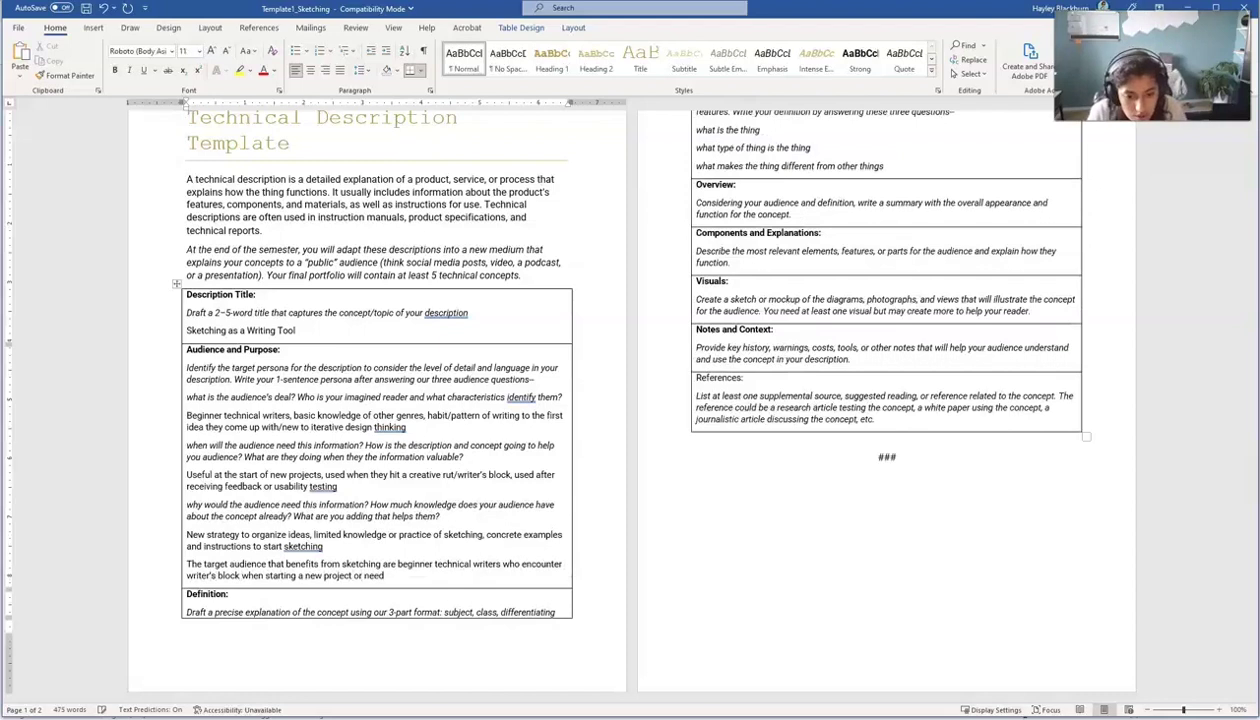
{"action": "key", "text": "BackSpace"}
{"action": "key", "text": "BackSpace"}
{"action": "key", "text": "BackSpace"}
{"action": "key", "text": "BackSpace"}
{"action": "key", "text": "BackSpace"}
{"action": "key", "text": "BackSpace"}
{"action": "key", "text": "BackSpace"}
{"action": "key", "text": "BackSpace"}
{"action": "key", "text": "BackSpace"}
{"action": "key", "text": "BackSpace"}
{"action": "key", "text": "BackSpace"}
{"action": "key", "text": "BackSpace"}
{"action": "key", "text": "BackSpace"}
{"action": "type", "text": "design, and feedb"}
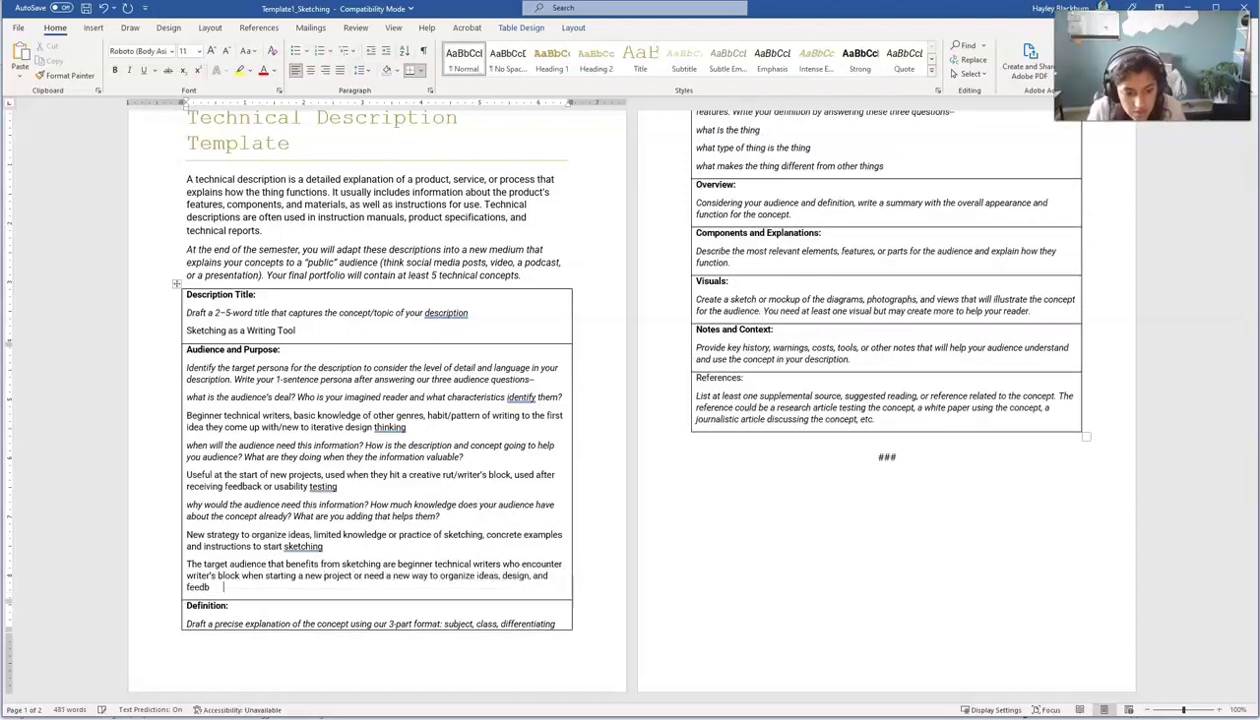
{"action": "type", "text": "ack to revise projects."}
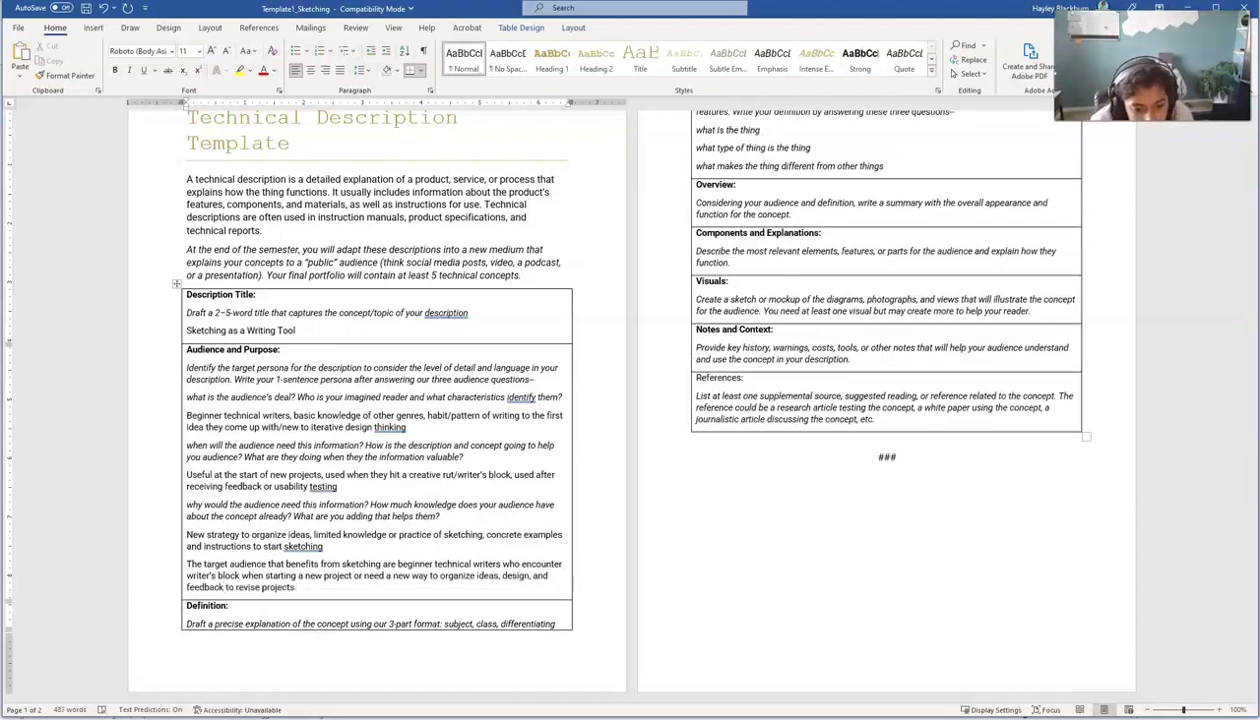
Step: Reword the persona sentence to drop the writer's block clause and end with "to create project iterations"
{"action": "mouse_move", "coordinate": [397, 576]}
{"action": "left_mouse_down"}
{"action": "mouse_move", "coordinate": [506, 564]}
{"action": "mouse_move", "coordinate": [374, 576]}
{"action": "left_mouse_up"}
{"action": "key", "text": "BackSpace"}
{"action": "type", "text": "create"}
Step: Delete the three italic audience questions and format their three answers as a bulleted list
{"action": "triple_click", "coordinate": [188, 509]}
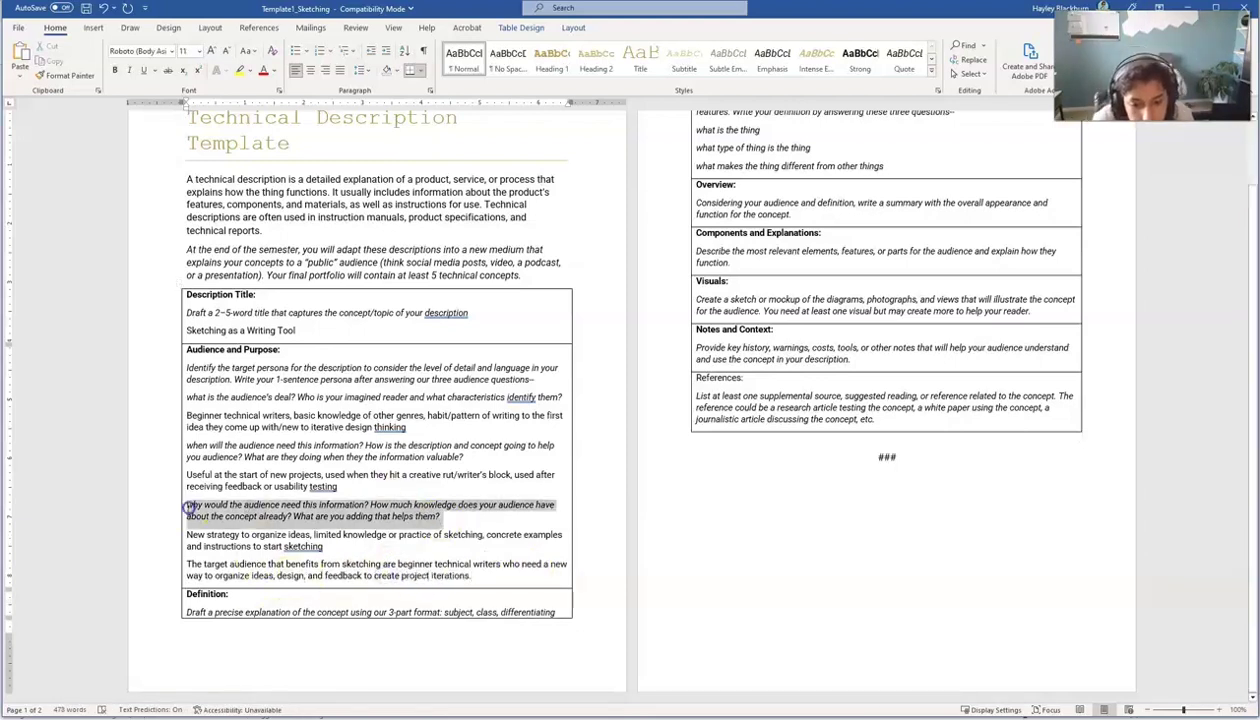
{"action": "key", "text": "BackSpace"}
{"action": "triple_click", "coordinate": [170, 445]}
{"action": "key", "text": "BackSpace"}
{"action": "triple_click", "coordinate": [191, 399]}
{"action": "key", "text": "BackSpace"}
{"action": "left_click", "coordinate": [175, 430]}
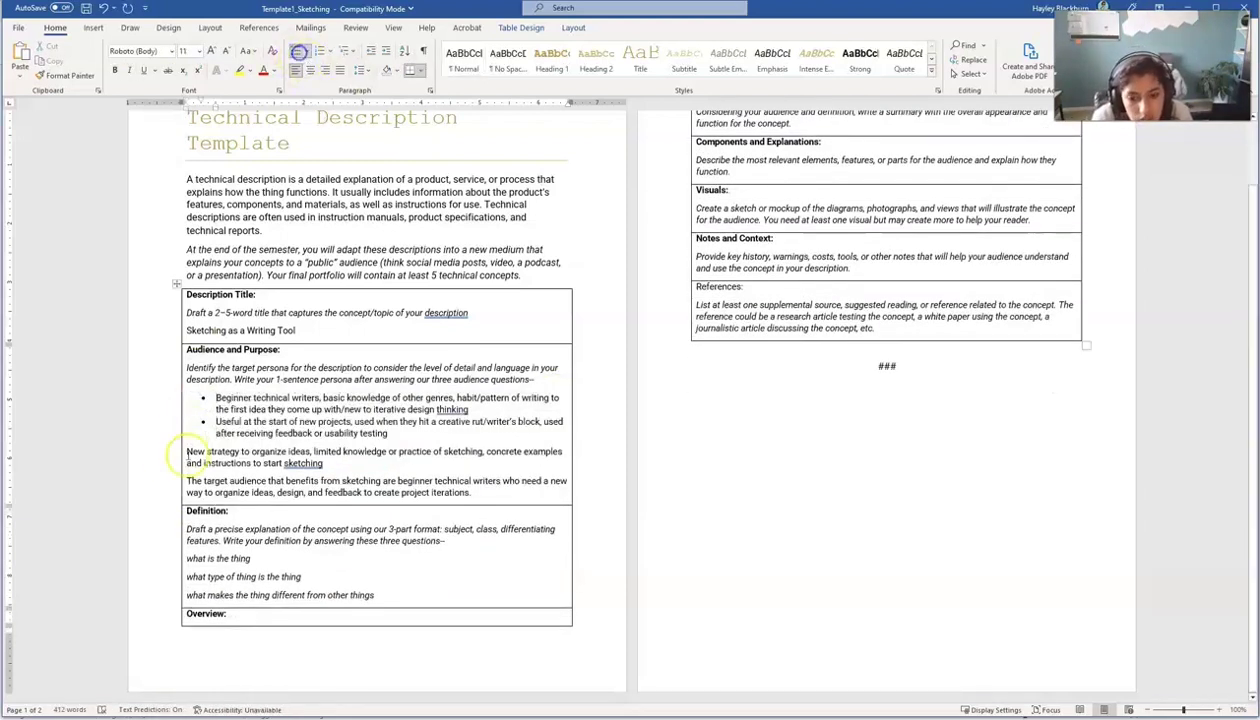
{"action": "left_click", "coordinate": [200, 450]}
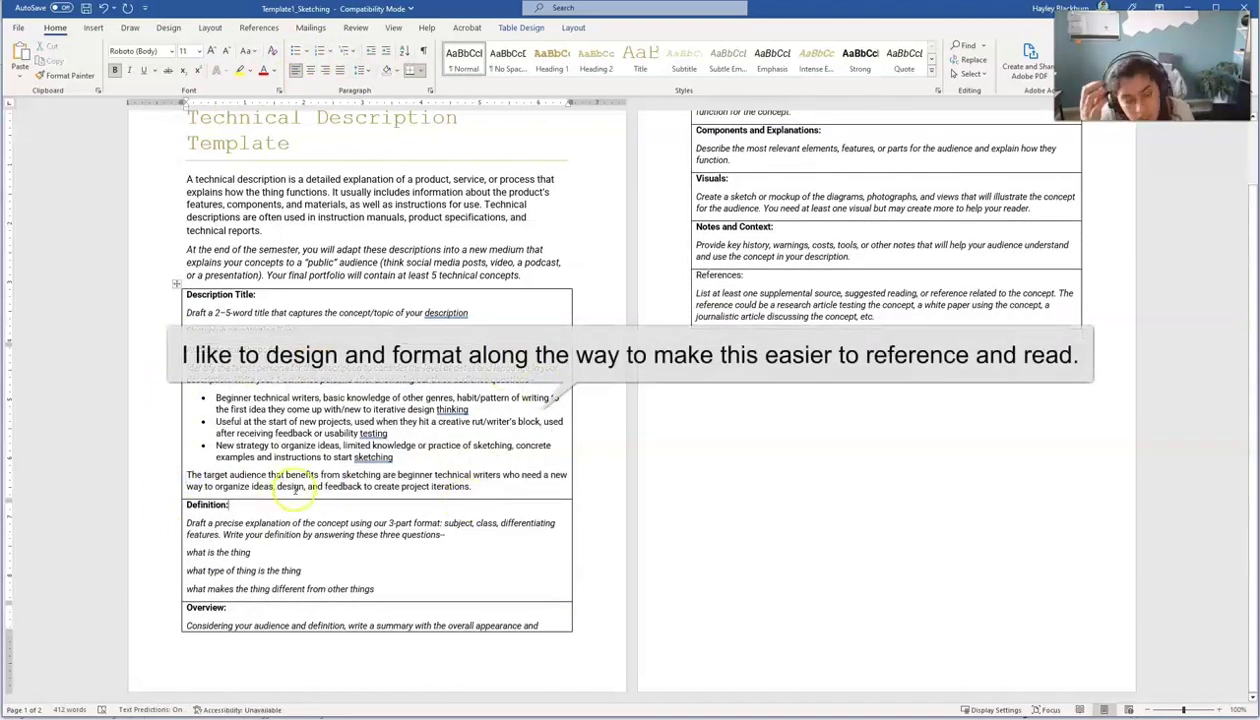
Step: In the persona sentence, replace "design" with "layouts" and add "or drafts" after "iterations"
{"action": "double_click", "coordinate": [360, 474]}
{"action": "left_click", "coordinate": [490, 477]}
{"action": "double_click", "coordinate": [291, 486]}
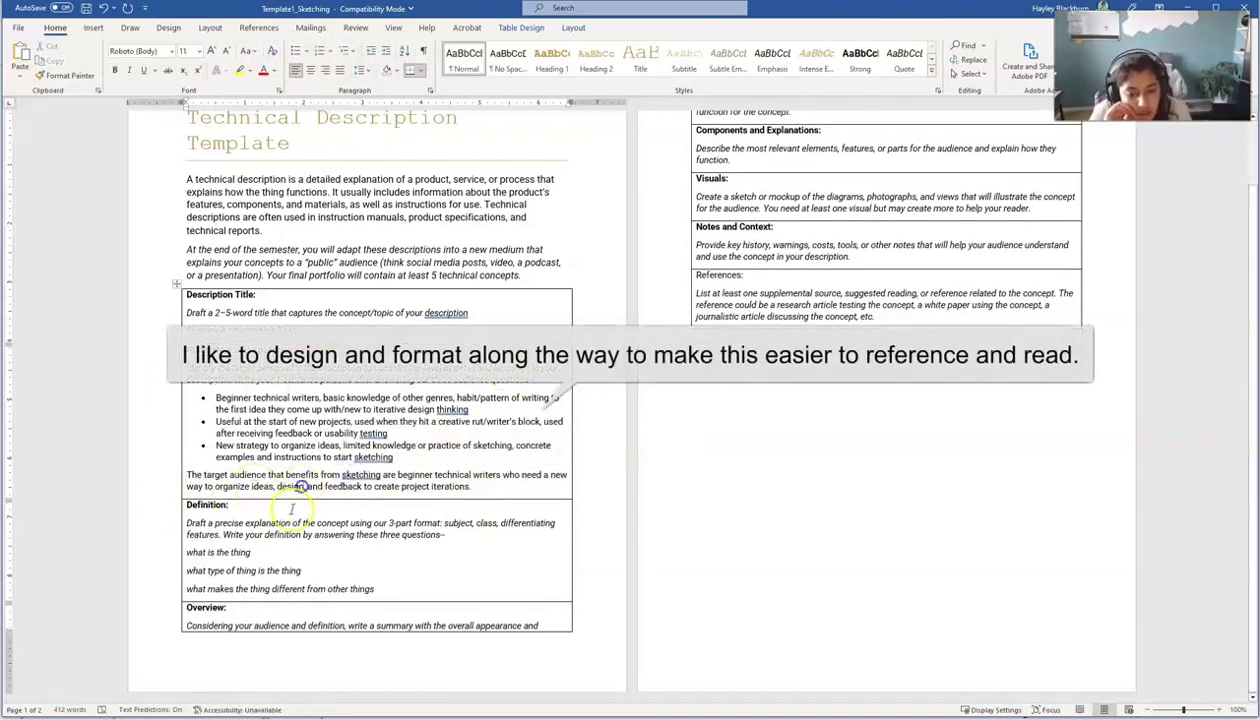
{"action": "type", "text": "layouts"}
{"action": "left_click", "coordinate": [468, 486]}
{"action": "type", "text": "or drafts"}
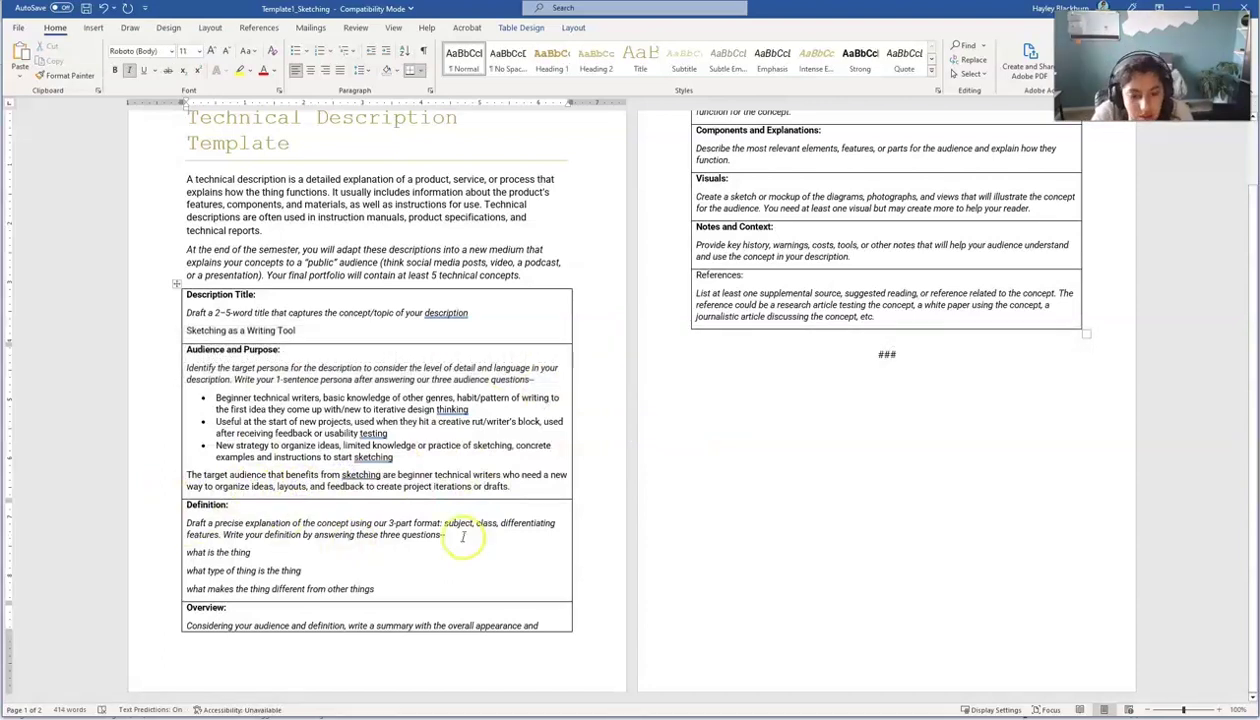
Step: Answer the Definition question "what is the thing" with "Sketching is the thing"
{"action": "left_click", "coordinate": [250, 552]}
{"action": "key", "text": "Return"}
{"action": "type", "text": "Sketching"}
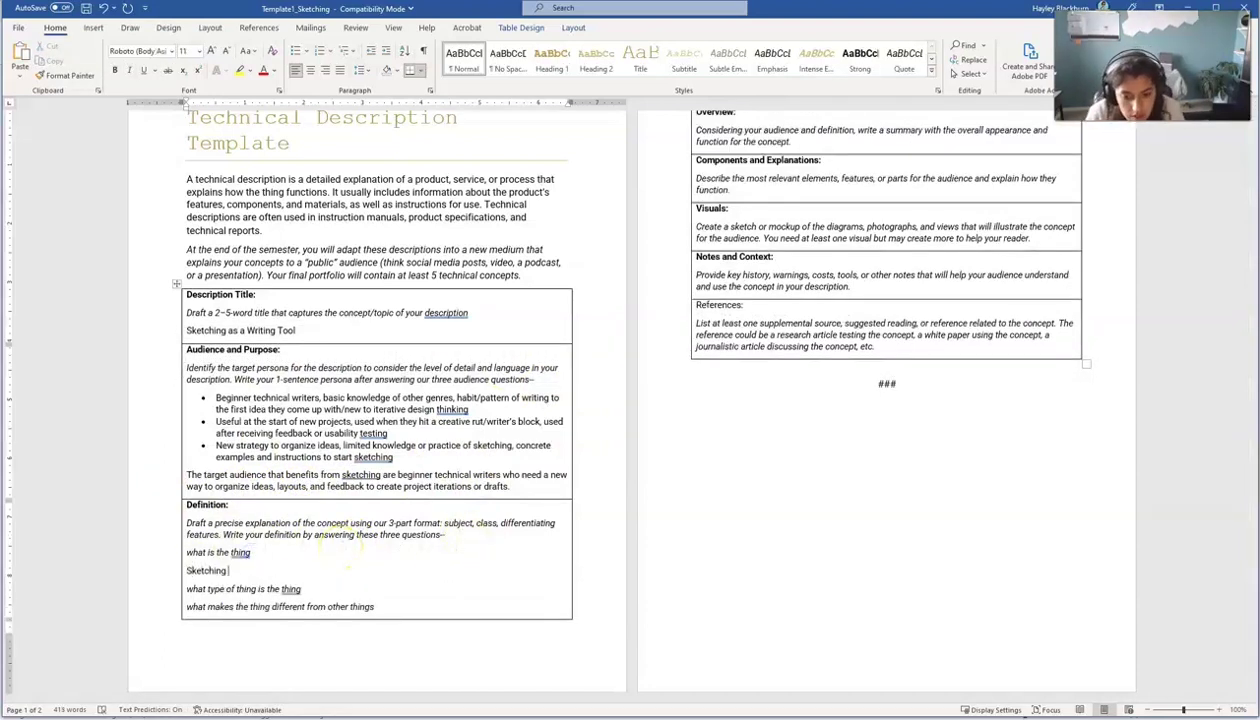
{"action": "type", "text": " is the thing"}
Step: Answer "what type of thing is the thing" with "Sketching is a strategy for organizing ideas in the drafting process"
{"action": "left_click", "coordinate": [326, 590]}
{"action": "key", "text": "Return"}
{"action": "type", "text": "Sketching is a strategy for organizing ideas in the drafting"}
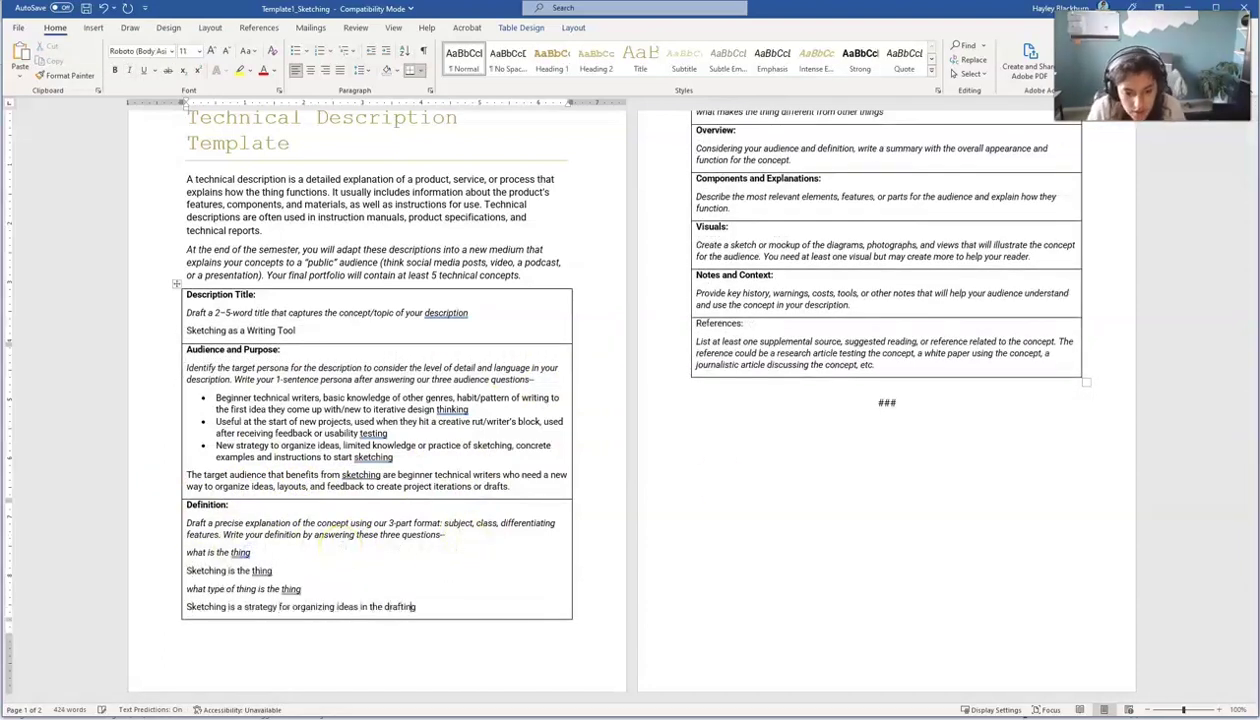
{"action": "type", "text": " process"}
Step: Answer the difference question: "Sketching is different because we use an erasable format to quickly capture ideas with doodles, boxes, shapes, and words."
{"action": "scroll", "coordinate": [620, 400], "scroll_direction": "up", "scroll_amount": 1}
{"action": "left_click", "coordinate": [903, 172]}
{"action": "key", "text": "Return"}
{"action": "type", "text": "Sketching is different because we use an"}
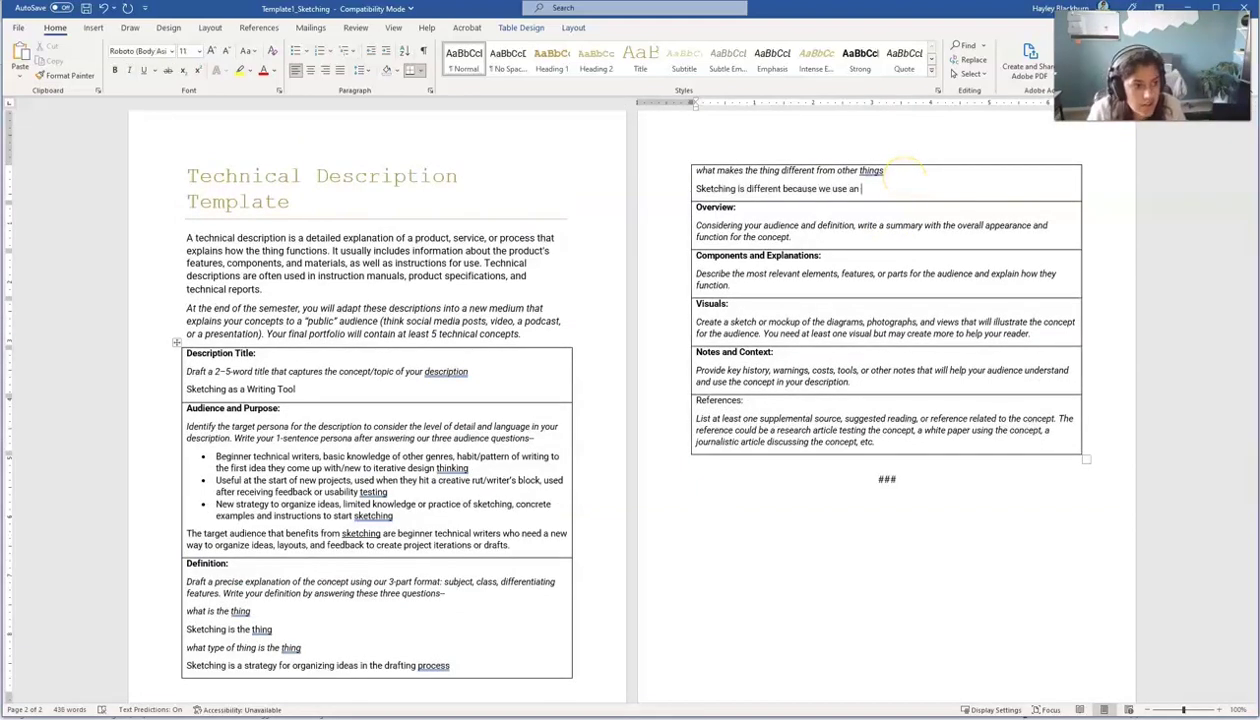
{"action": "type", "text": "les, boxes, shapes, and words."}
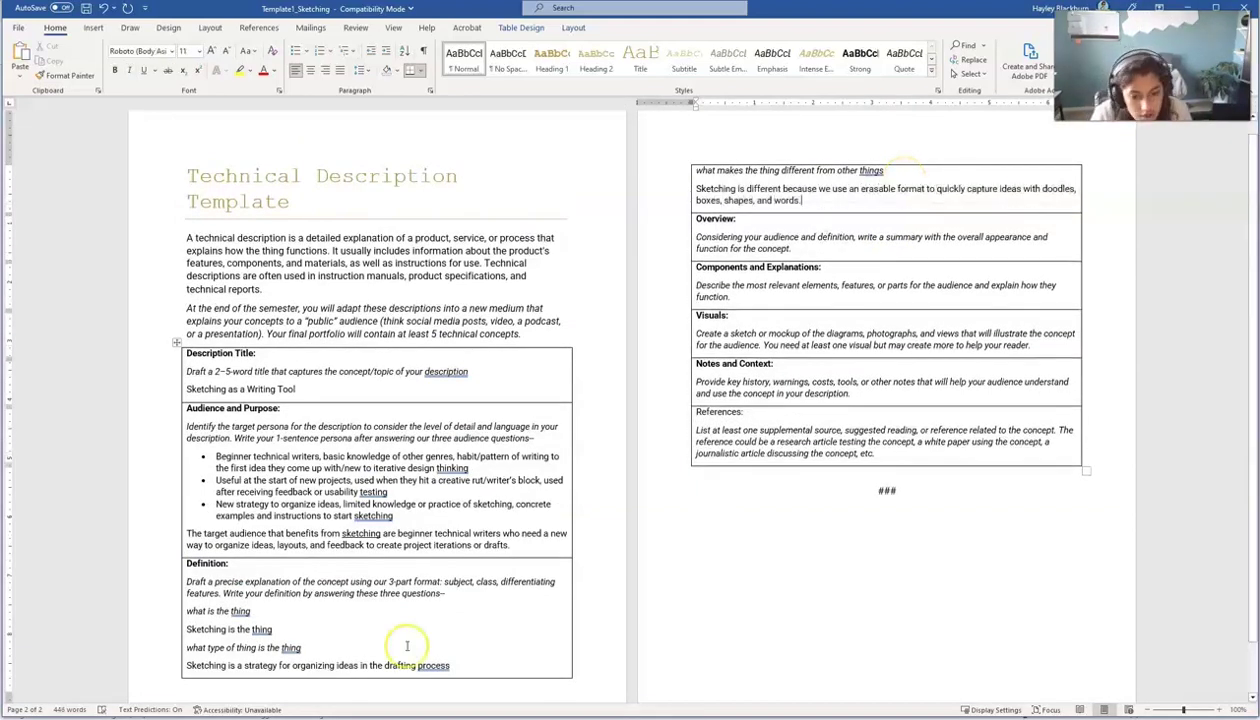
Step: Add the definition "Sketching is a strategy in the drafting process where writers quickly capture their ideas by doodling, drawing, and brainstorming elements of the document."
{"action": "key", "text": "Return"}
{"action": "scroll", "coordinate": [834, 581], "scroll_direction": "down", "scroll_amount": 1}
{"action": "type", "text": "Sketching is a strategy for or"}
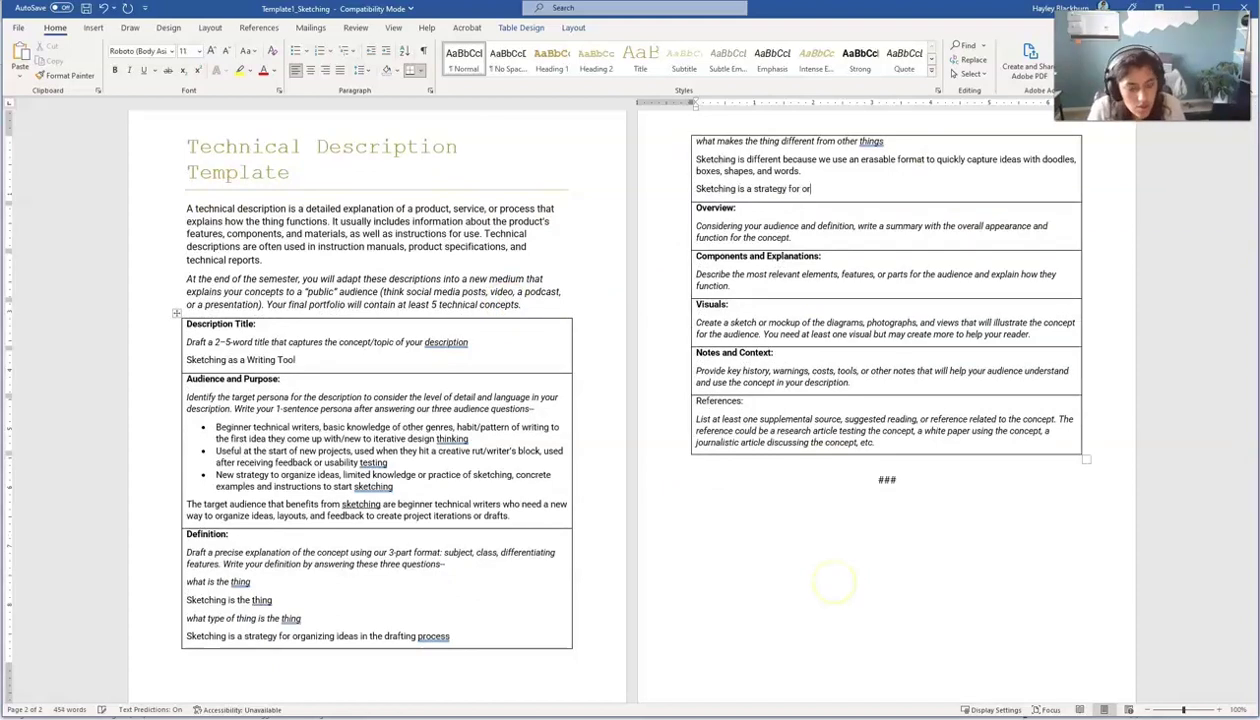
{"action": "type", "text": "e their ideas by doodling, drawing, and brainstorming elements"}
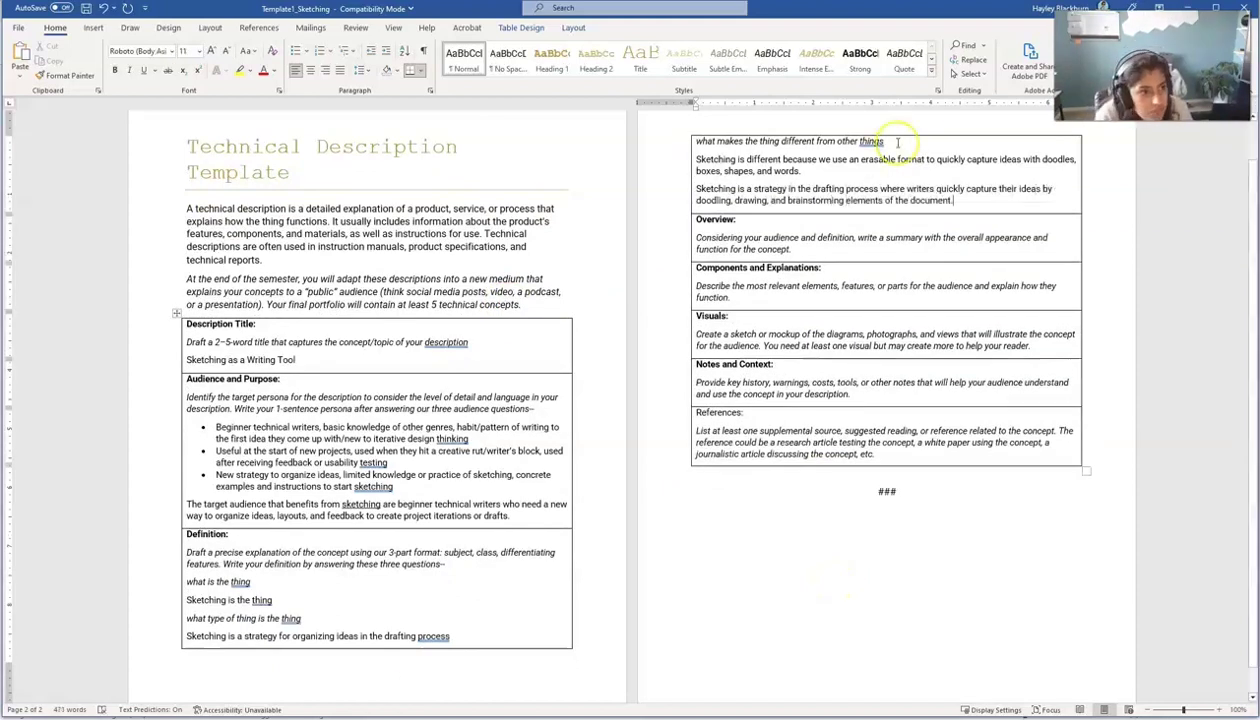
Step: Delete the three italic Definition questions and format their three answers as a bulleted list
{"action": "triple_click", "coordinate": [780, 141]}
{"action": "key", "text": "Delete"}
{"action": "triple_click", "coordinate": [218, 582]}
{"action": "key", "text": "Delete"}
{"action": "triple_click", "coordinate": [240, 600]}
{"action": "key", "text": "Delete"}
{"action": "mouse_move", "coordinate": [186, 582]}
{"action": "left_mouse_down"}
{"action": "mouse_move", "coordinate": [252, 586]}
{"action": "mouse_move", "coordinate": [291, 630]}
{"action": "left_mouse_up"}
{"action": "left_click", "coordinate": [296, 52]}
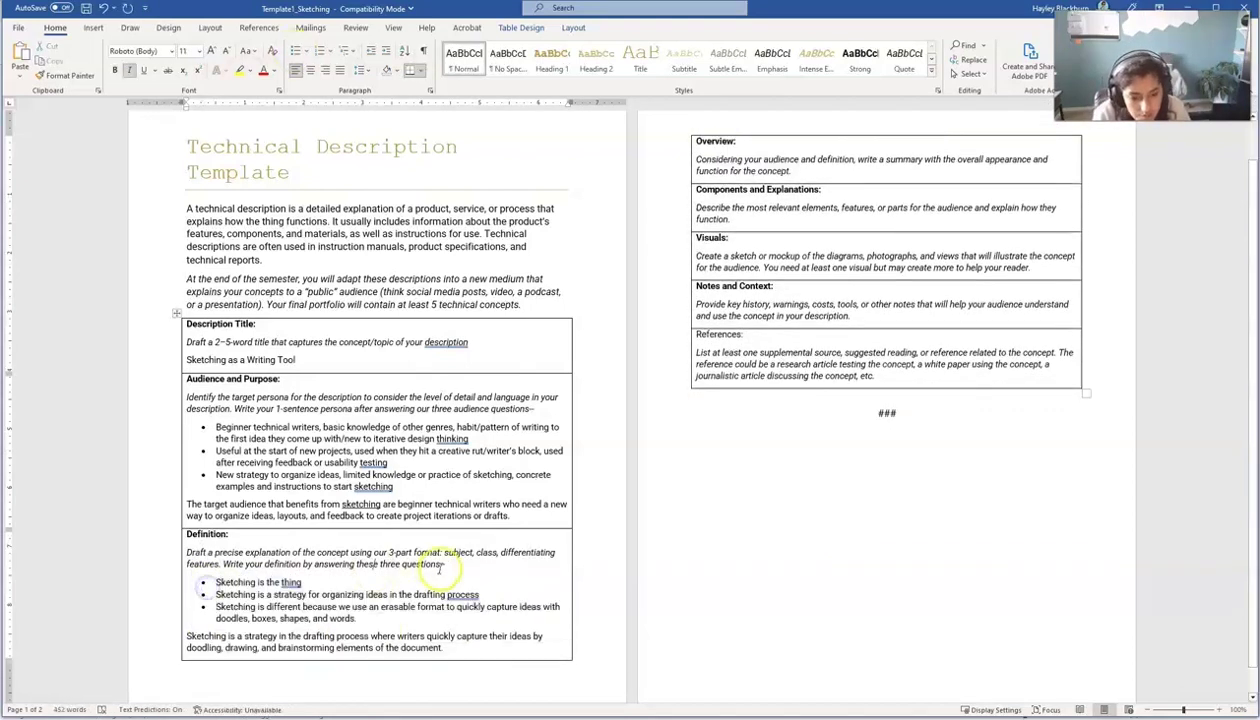
Step: Remove the instruction sentences about answering three questions from the Definition and the Audience and Purpose prompts
{"action": "left_click_drag", "start_coordinate": [445, 564], "coordinate": [220, 564]}
{"action": "key", "text": "Delete"}
{"action": "left_click_drag", "start_coordinate": [533, 409], "coordinate": [234, 409]}
{"action": "key", "text": "Delete"}
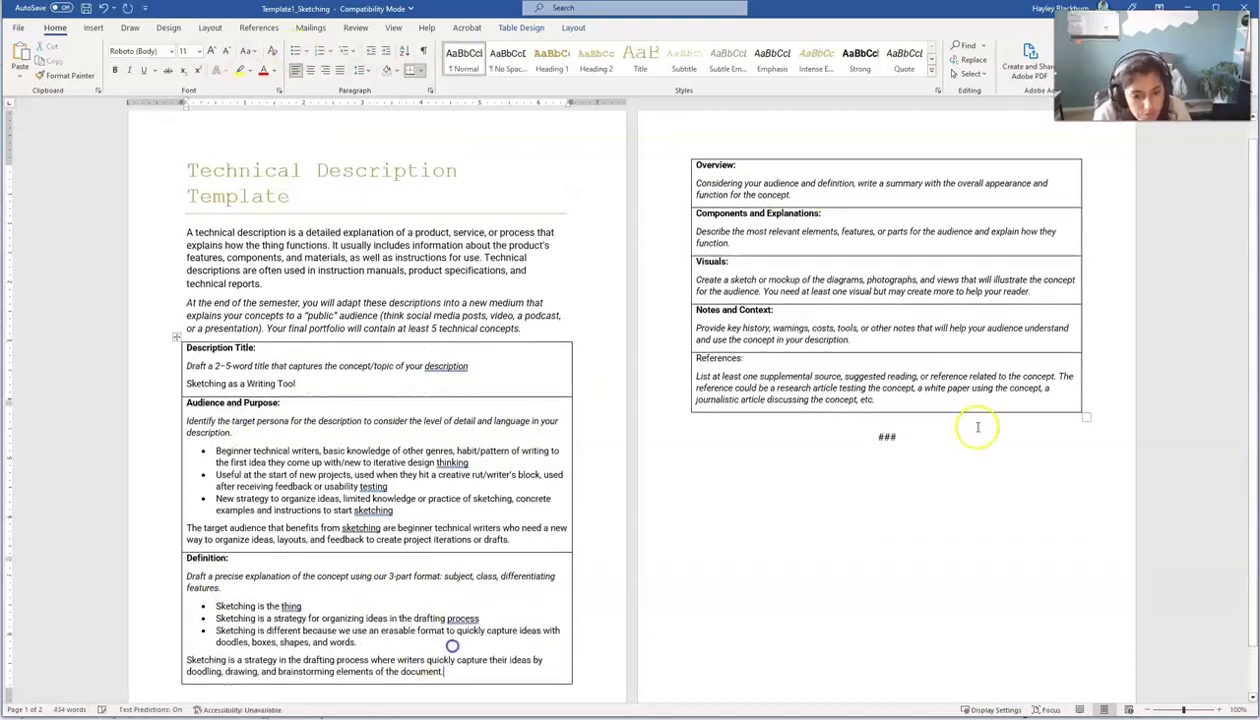
Step: Under the Overview prompt, write "Sketching happens early in the drafting process as a strategy to brainstorm and organize the ideas for a project."
{"action": "scroll", "coordinate": [970, 427], "scroll_direction": "up", "scroll_amount": 1}
{"action": "left_click", "coordinate": [795, 198]}
{"action": "key", "text": "Return"}
{"action": "type", "text": "Sketching"}
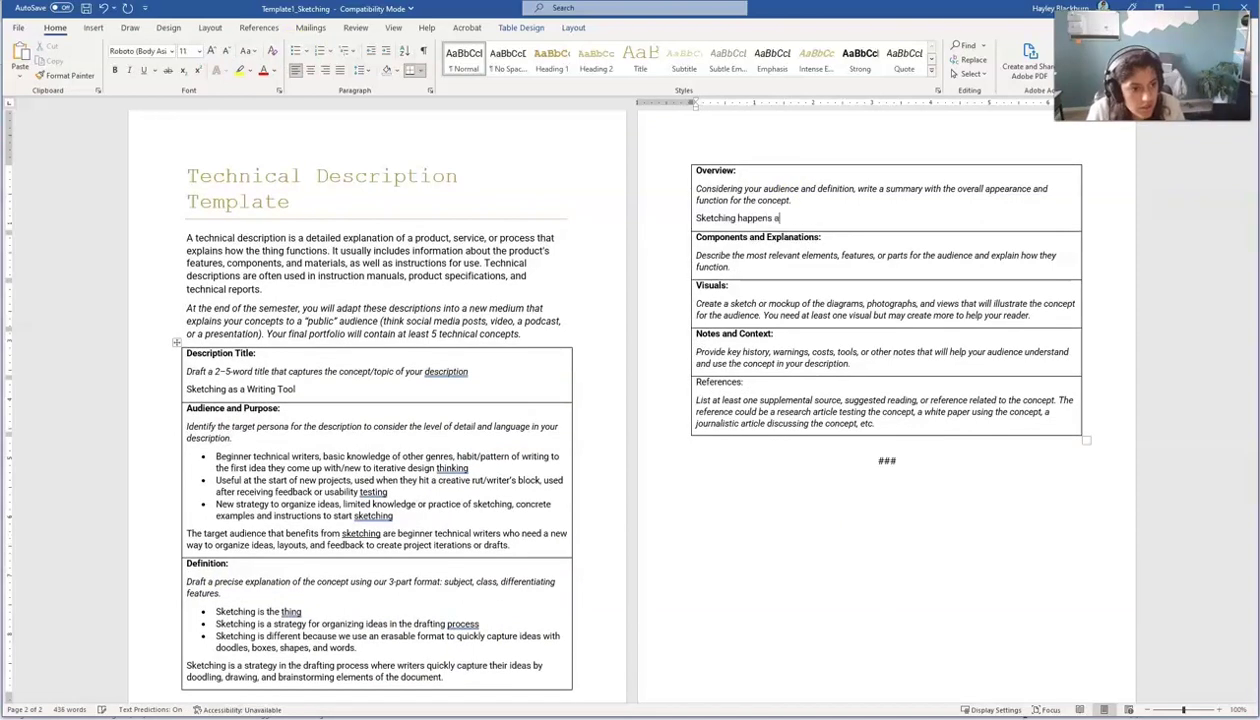
{"action": "type", "text": " happens early in the drafting process as a strategy to brainstorm and organize the ideas for a r"}
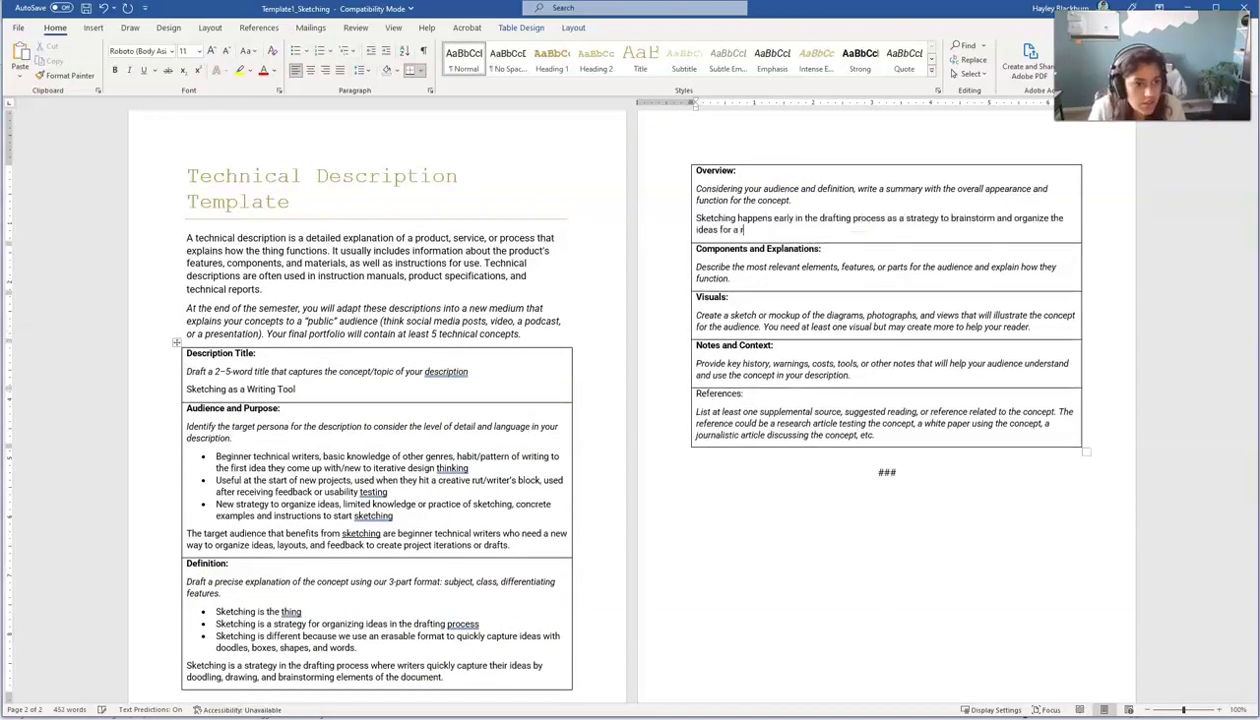
{"action": "key", "text": "BackSpace"}
{"action": "type", "text": "project."}
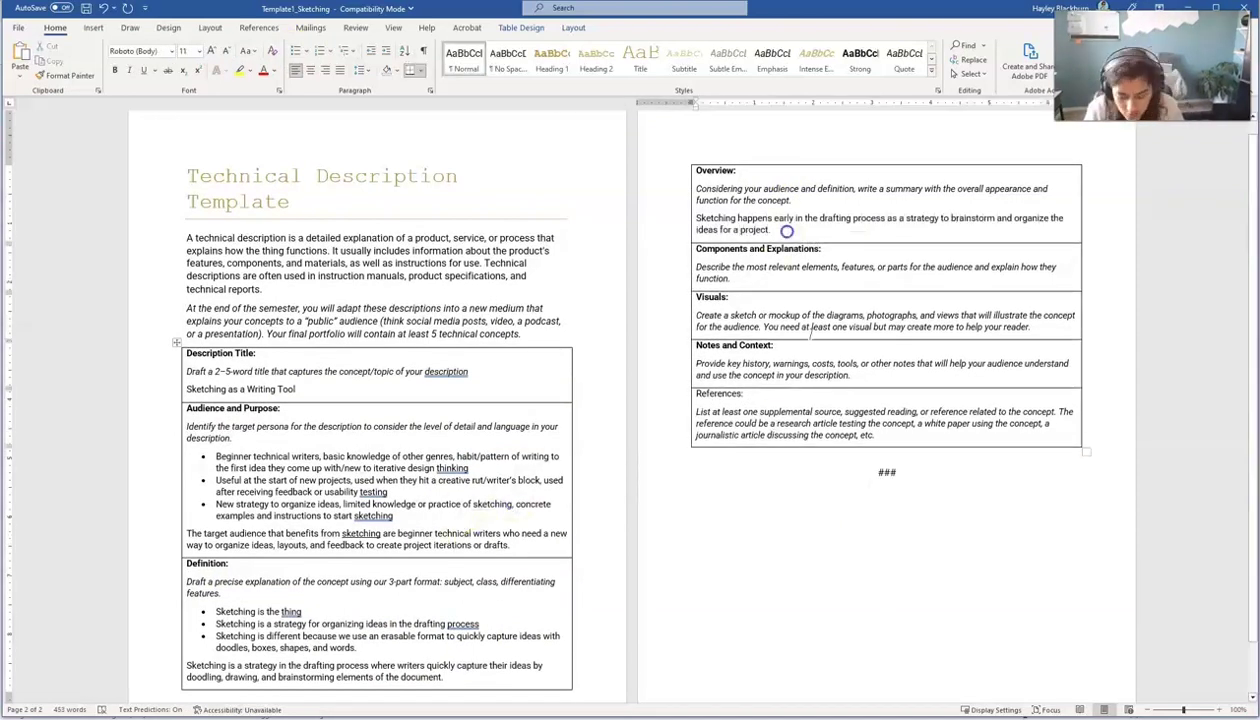
Step: Continue the Overview: "Sketches should happen quickly: writers should spend fewer than 10 minutes per sketch while trying to capture several options for the document."
{"action": "type", "text": " Sketches should happen quickly with fewer than 10 minutes per sket"}
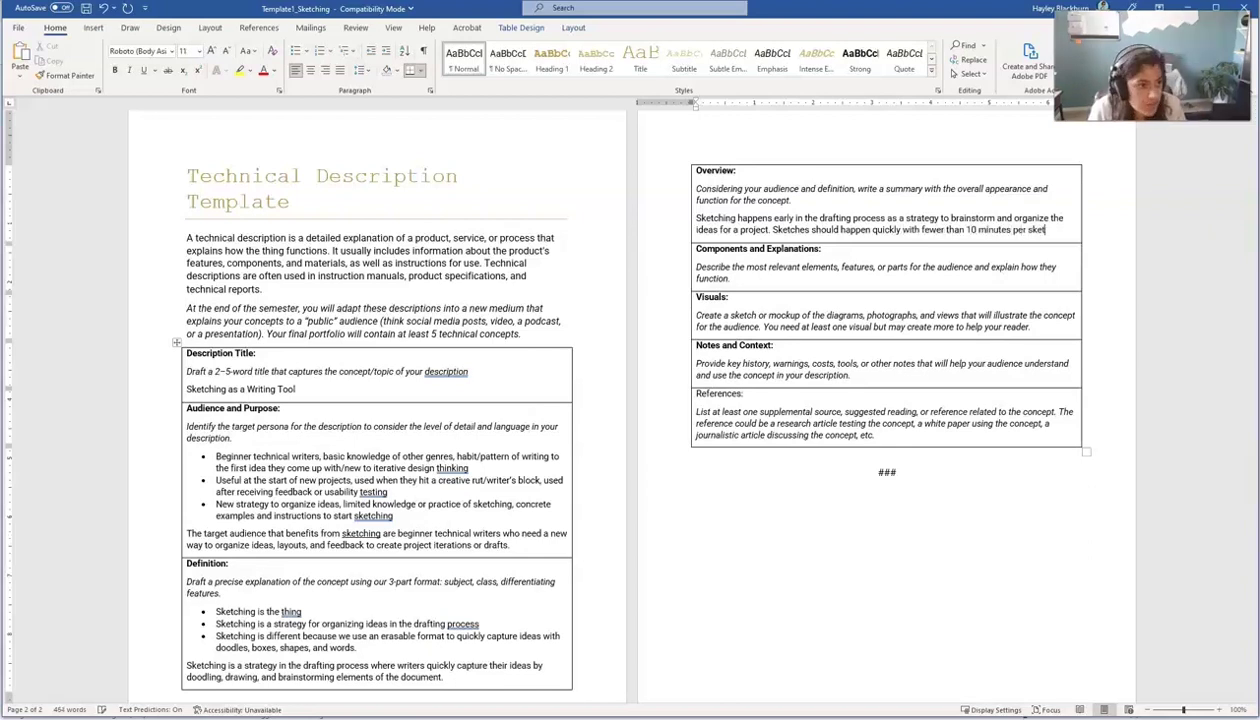
{"action": "type", "text": "ch"}
{"action": "key", "text": "ctrl+BackSpace"}
{"action": "key", "text": "ctrl+BackSpace"}
{"action": "key", "text": "ctrl+BackSpace"}
{"action": "key", "text": "ctrl+BackSpace"}
{"action": "key", "text": "ctrl+BackSpace"}
{"action": "key", "text": "ctrl+BackSpace"}
{"action": "key", "text": "ctrl+BackSpace"}
{"action": "key", "text": "BackSpace"}
{"action": "type", "text": ": writers should spend few"}
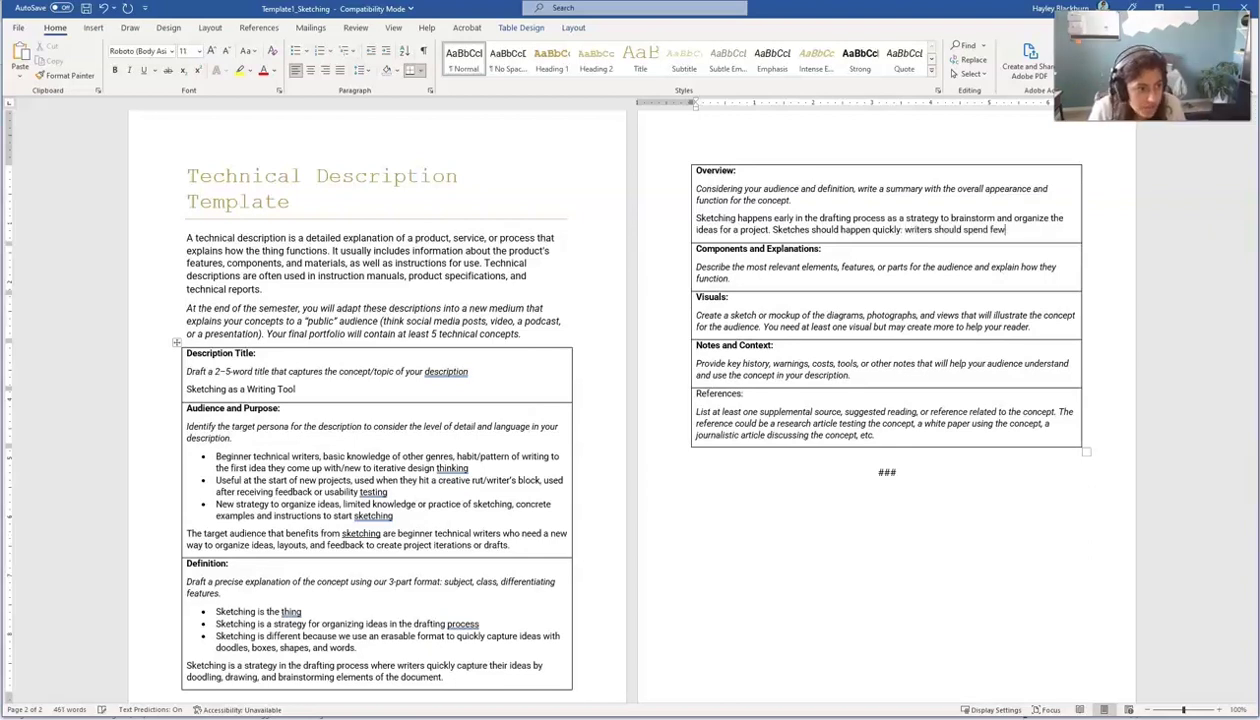
{"action": "type", "text": "er than 10 minutes per sketch while trying to capture several"}
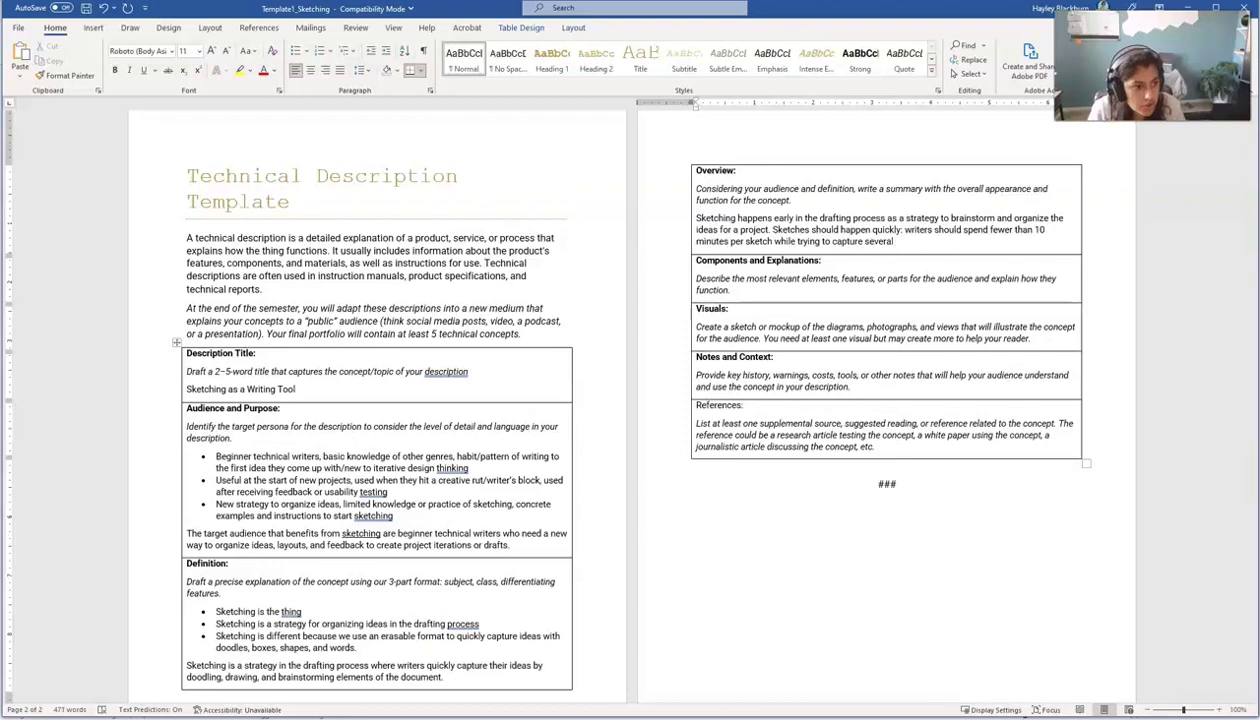
Step: Finish the Overview with what successful sketches show, the video game and movie concept art comparison, and "A good sketch accomplishes the same goal for writers."
{"action": "type", "text": " sketches show the general layout of a page, the mind map (connection diagram) of al"}
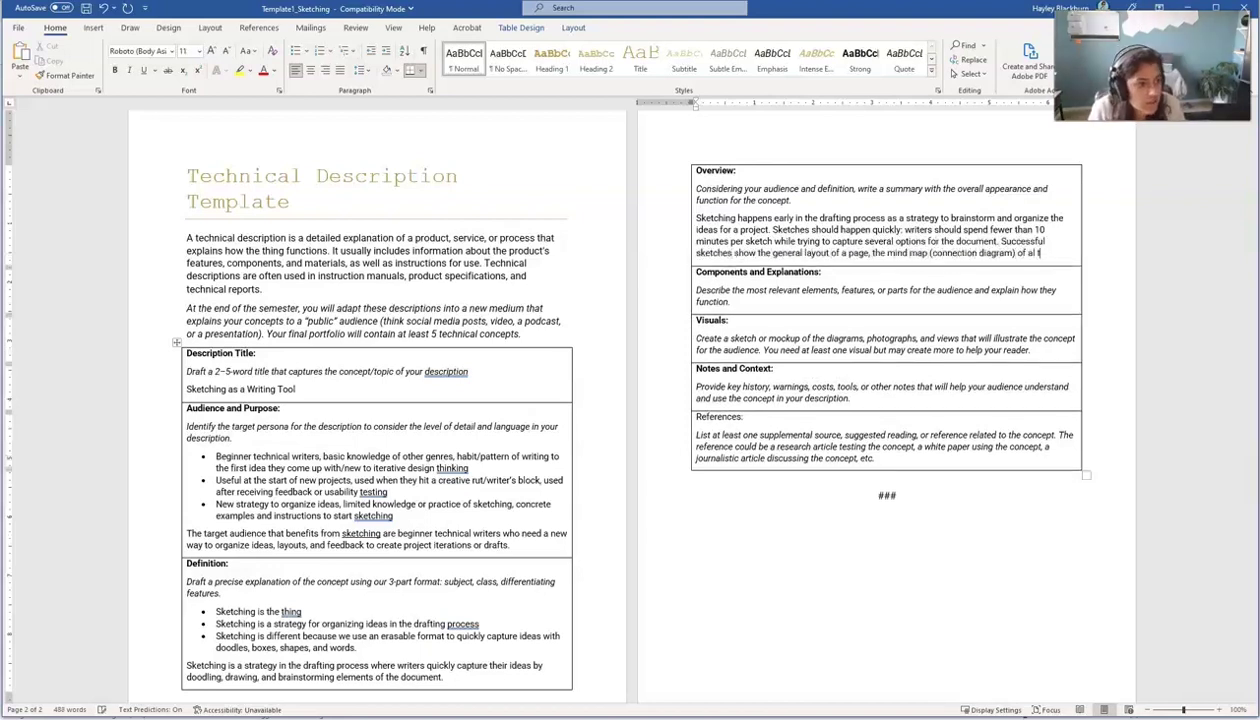
{"action": "type", "text": " or"}
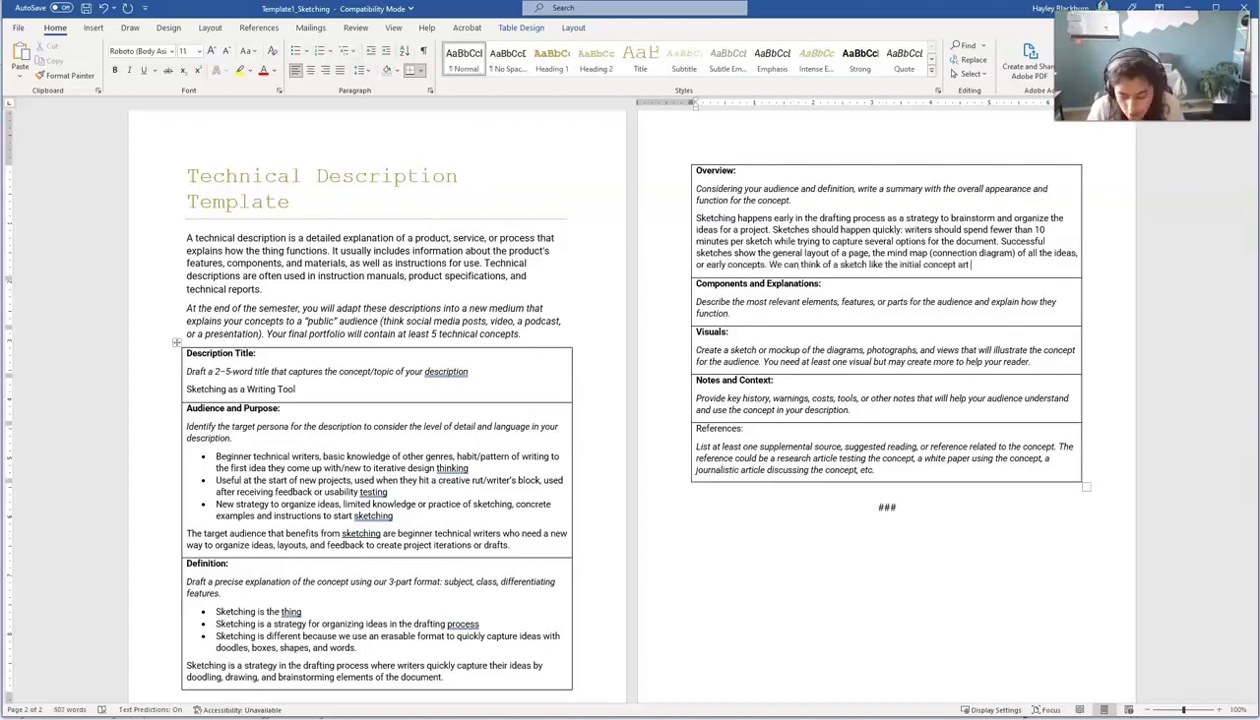
{"action": "type", "text": "ovies often release; the final look"}
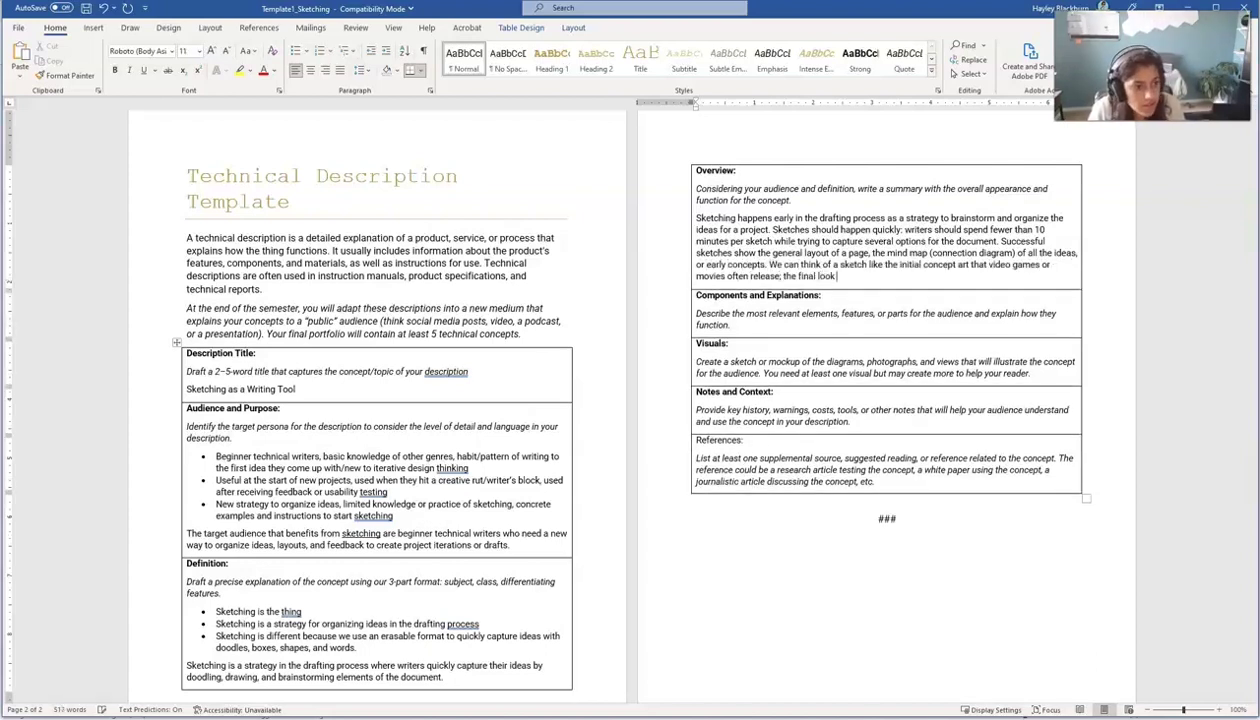
{"action": "type", "text": " art. A good sketch accomplish the same goal for writers."}
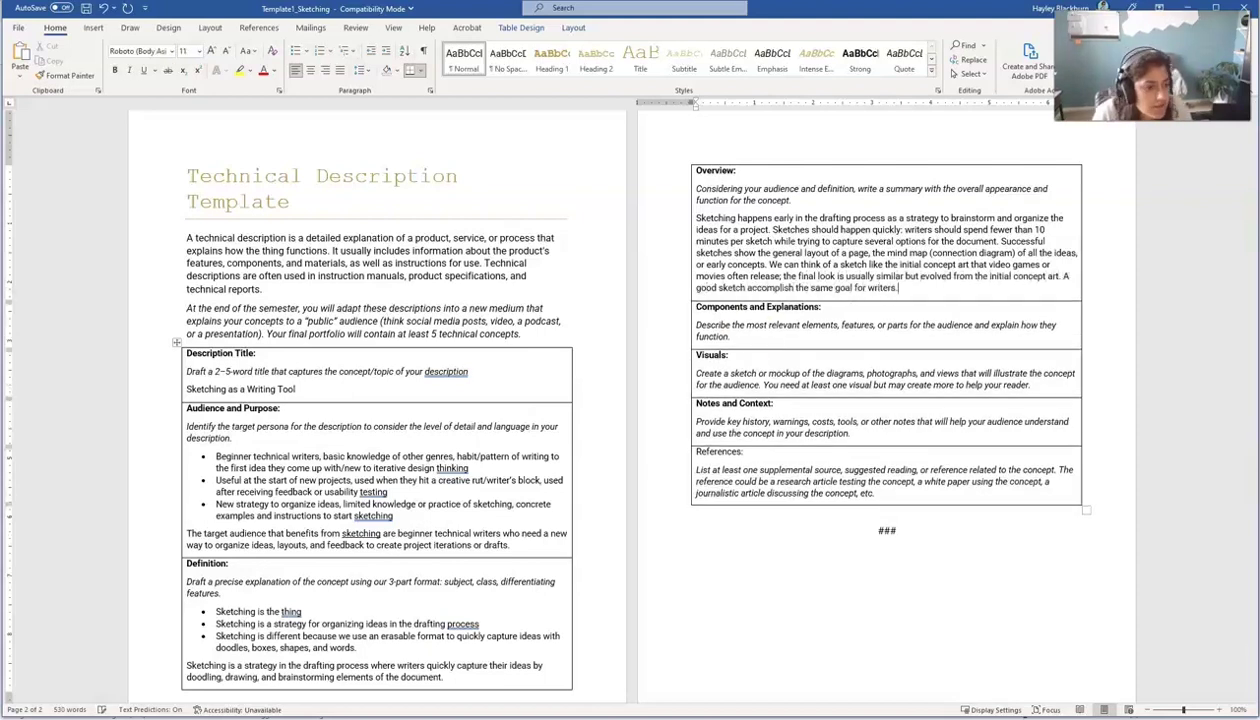
{"action": "left_click", "coordinate": [754, 337]}
{"action": "key", "text": "Return"}
{"action": "left_click", "coordinate": [803, 287]}
{"action": "type", "text": "es"}
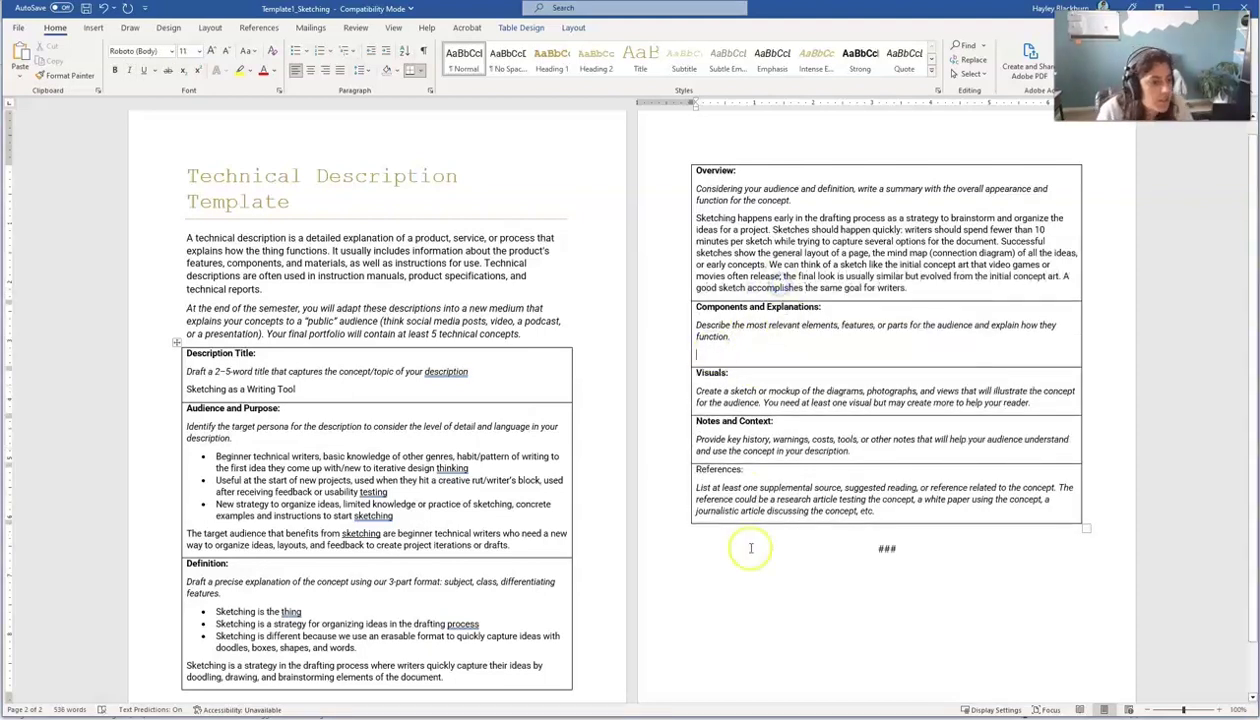
Step: Start a bulleted list under Components and Explanations: "Dry erase board or mirror work well to sketch. A notebook can also be used for sketching."
{"action": "key", "text": "ctrl+shift+l"}
{"action": "type", "text": "Dry erase board or mir"}
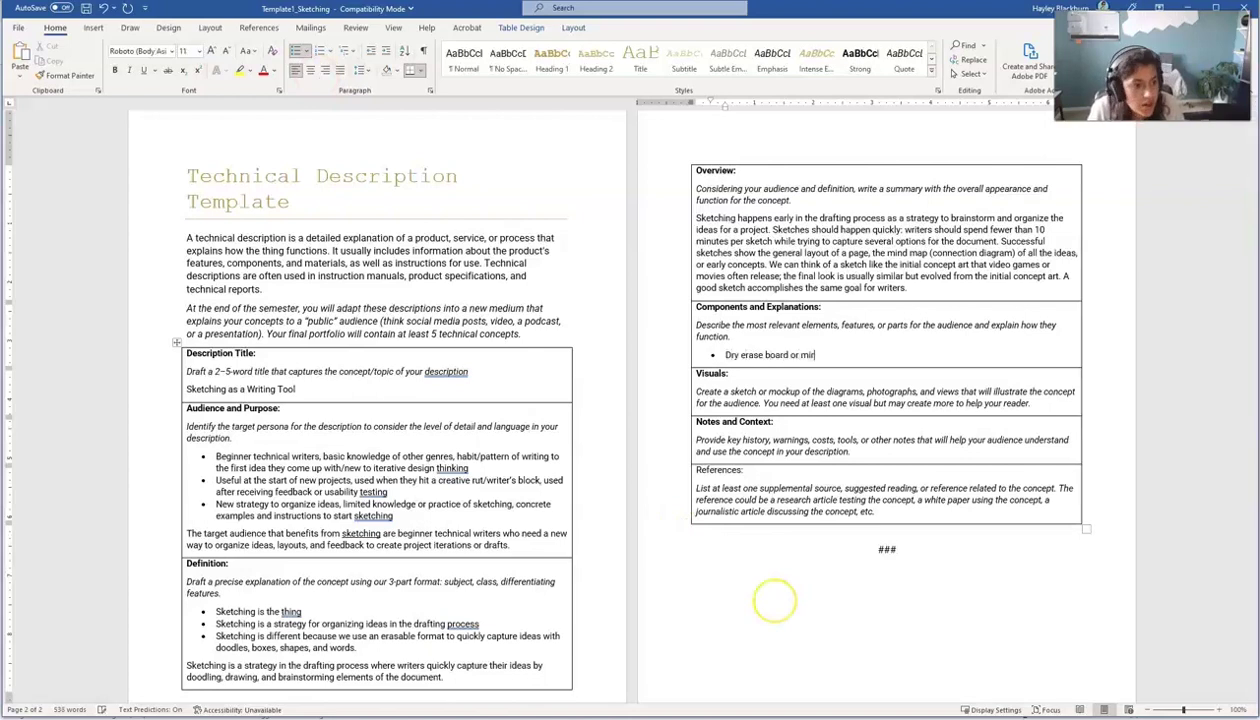
{"action": "type", "text": "ror work well to sketch. A notebook can also be used for sketching"}
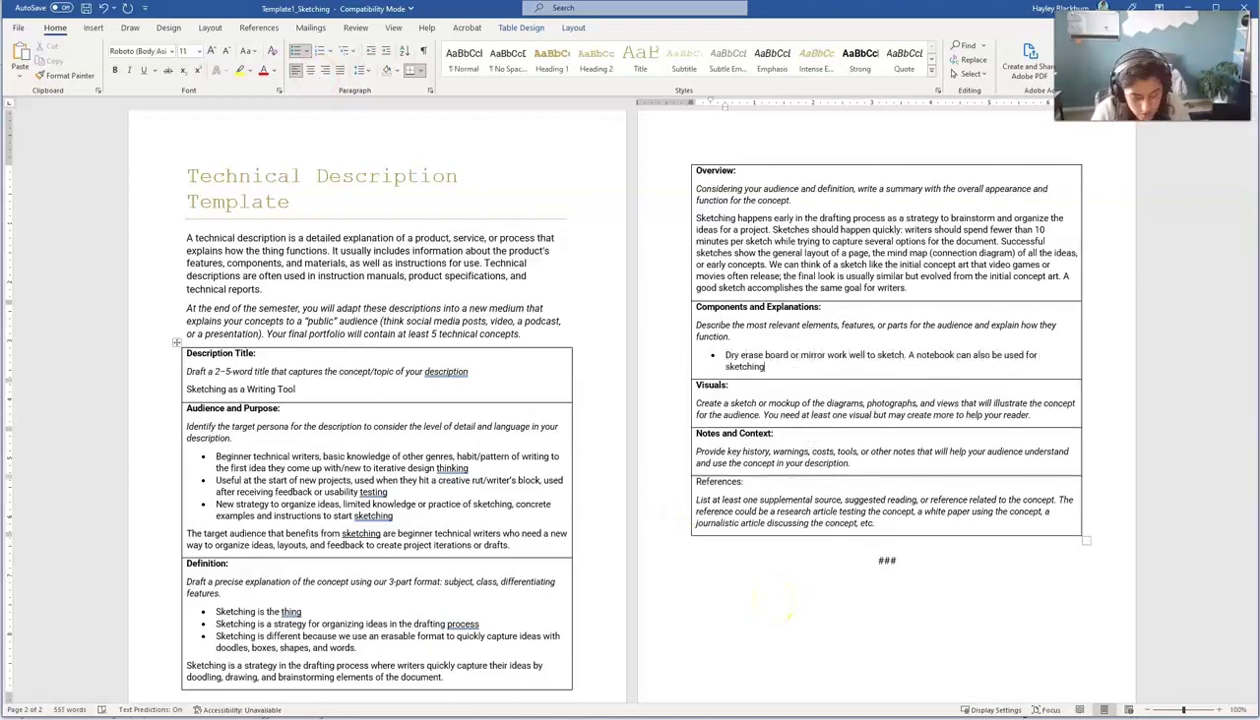
Step: Add the bullet "Sketching shouldn't be detailed. The sketch should represent a high-level plan of the potential topics or layout for the document like an early outline."
{"action": "key", "text": "Return"}
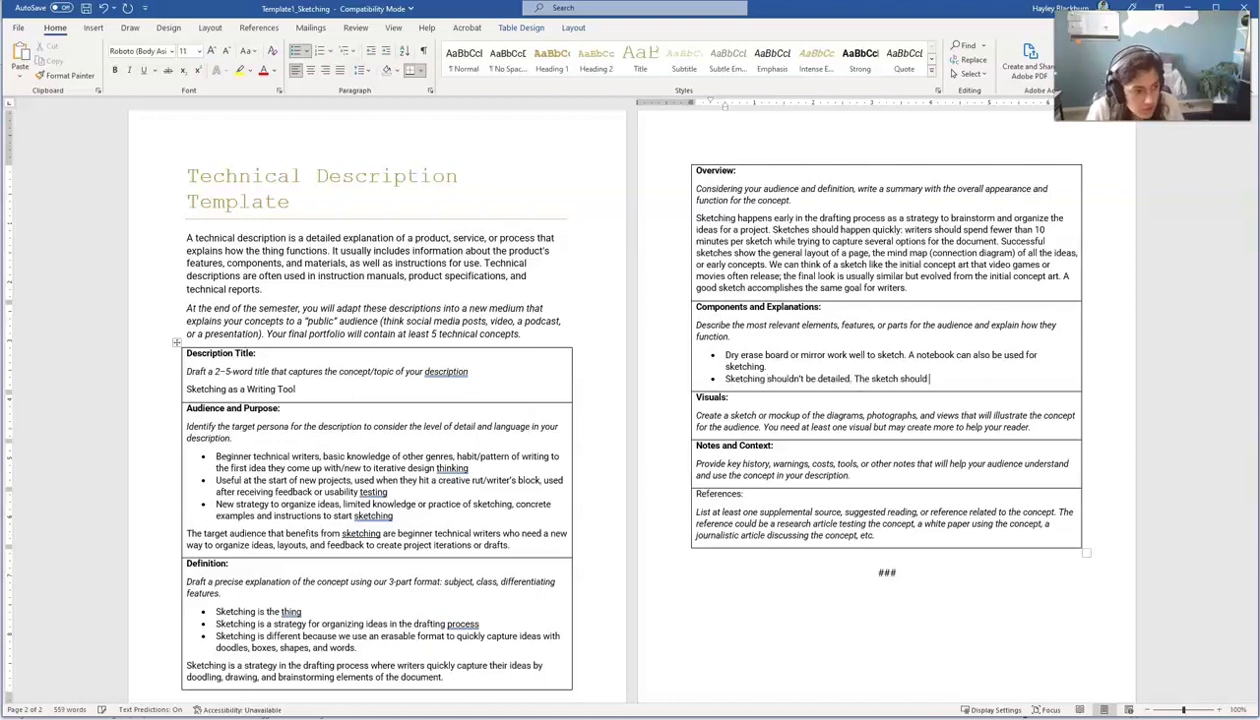
{"action": "type", "text": "Sketching shouldn't be detailed. The sketch should represent a high-level plan of the potential topics or"}
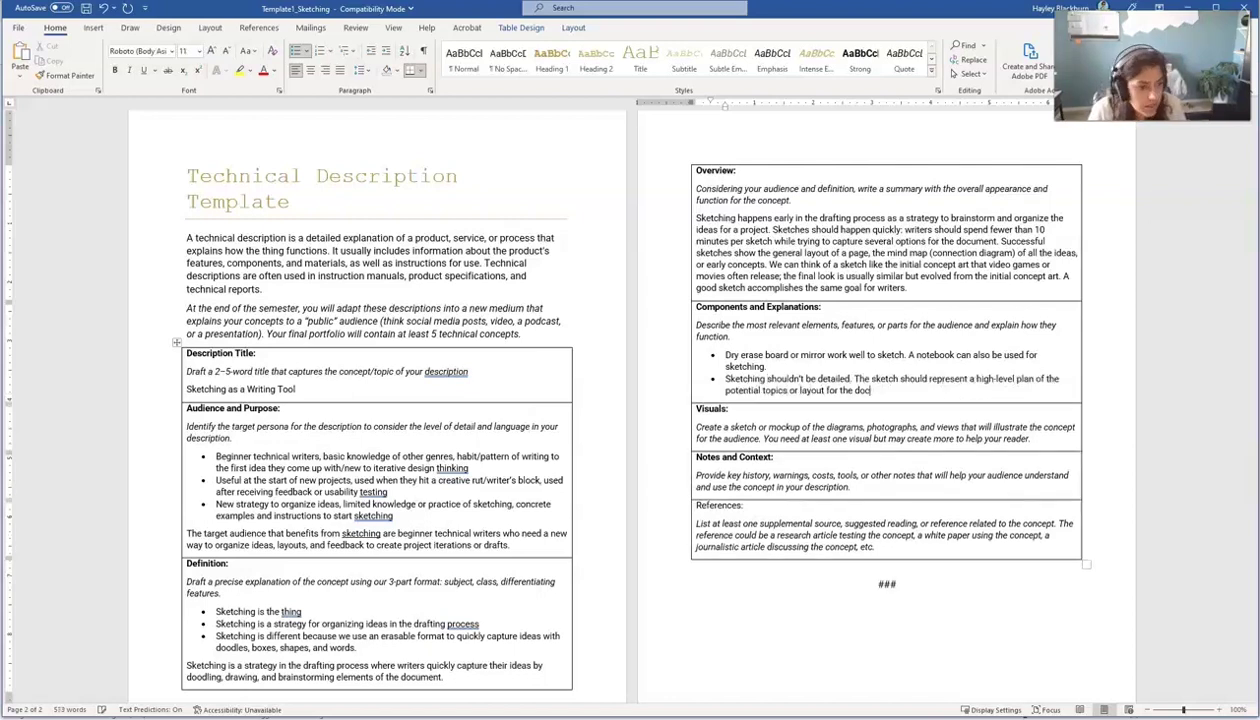
{"action": "type", "text": " layout for the document like an early outline."}
Step: Add the bullet "Sketching is meant to be erased and changed quickly." plus a sentence about being fast and easy to change as ideas evolve
{"action": "key", "text": "Return"}
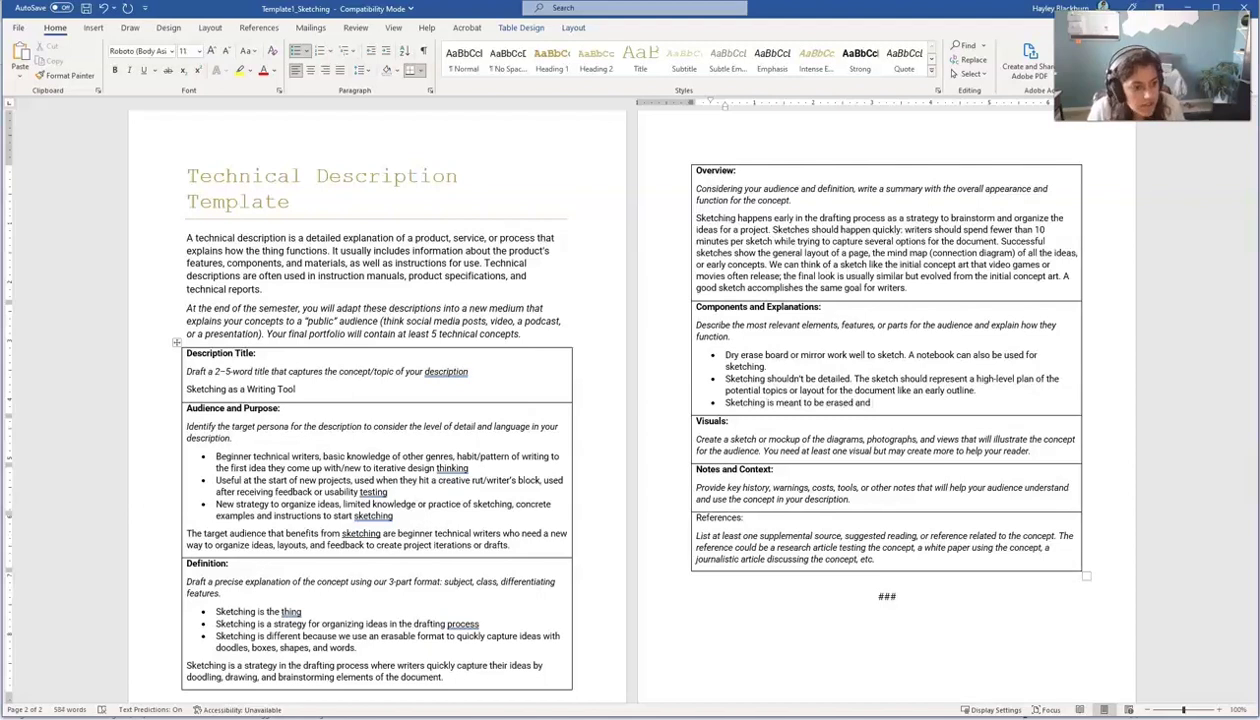
{"action": "type", "text": "a sketch is that is fast and easy to change"}
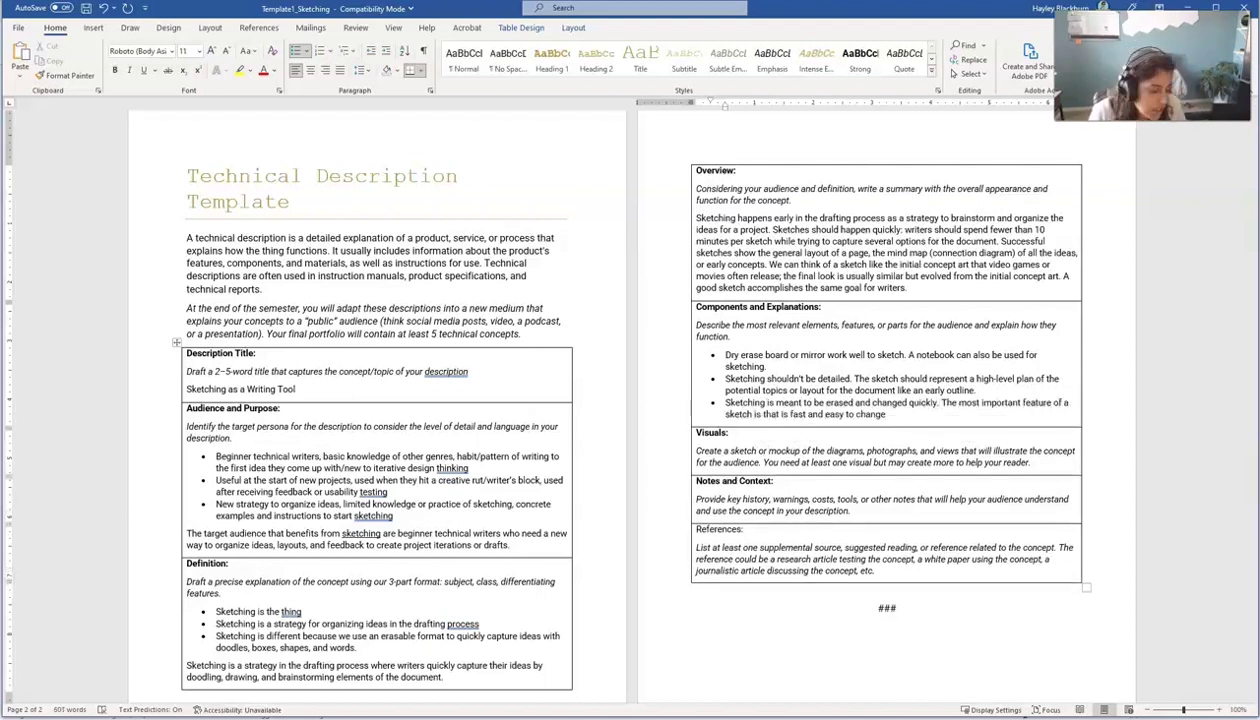
{"action": "type", "text": " as the product or ideas evolve."}
Step: Add an empty line under the Visuals prompt
{"action": "left_click", "coordinate": [1060, 462]}
{"action": "scroll", "coordinate": [1100, 465], "scroll_direction": "down", "scroll_amount": 1}
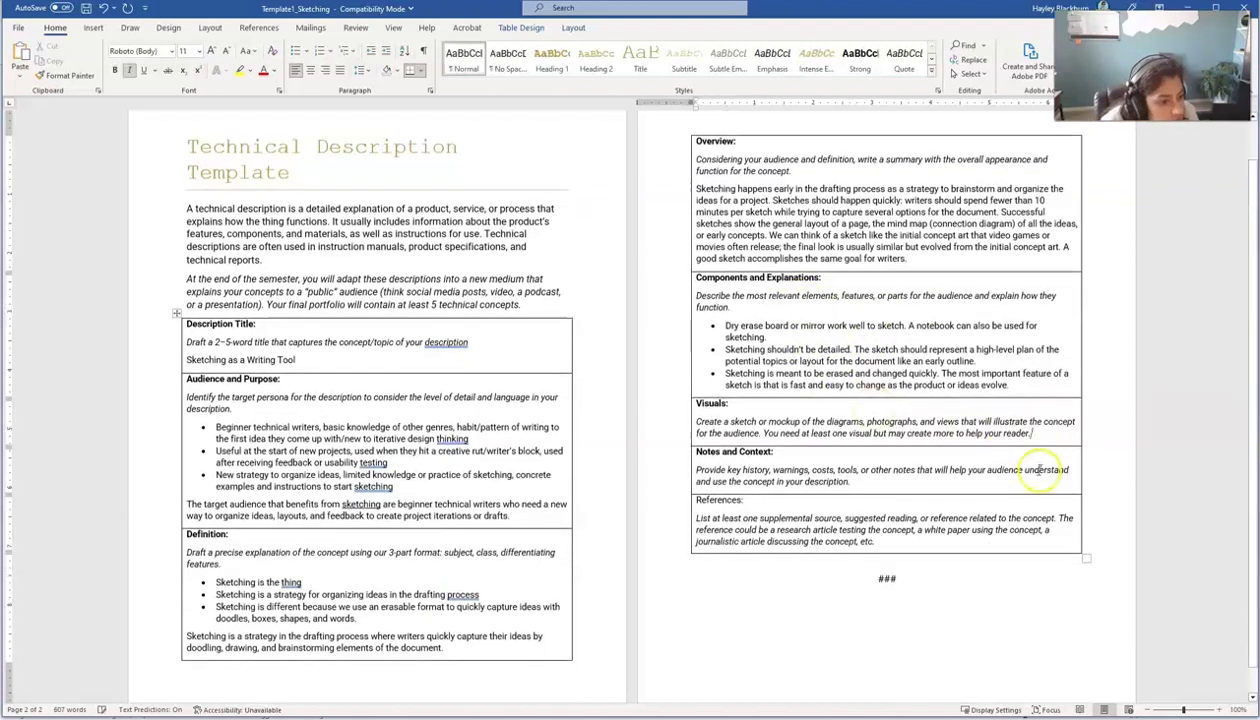
{"action": "key", "text": "Return"}
{"action": "left_click", "coordinate": [93, 27]}
{"action": "left_click", "coordinate": [143, 55]}
{"action": "left_click", "coordinate": [178, 105]}
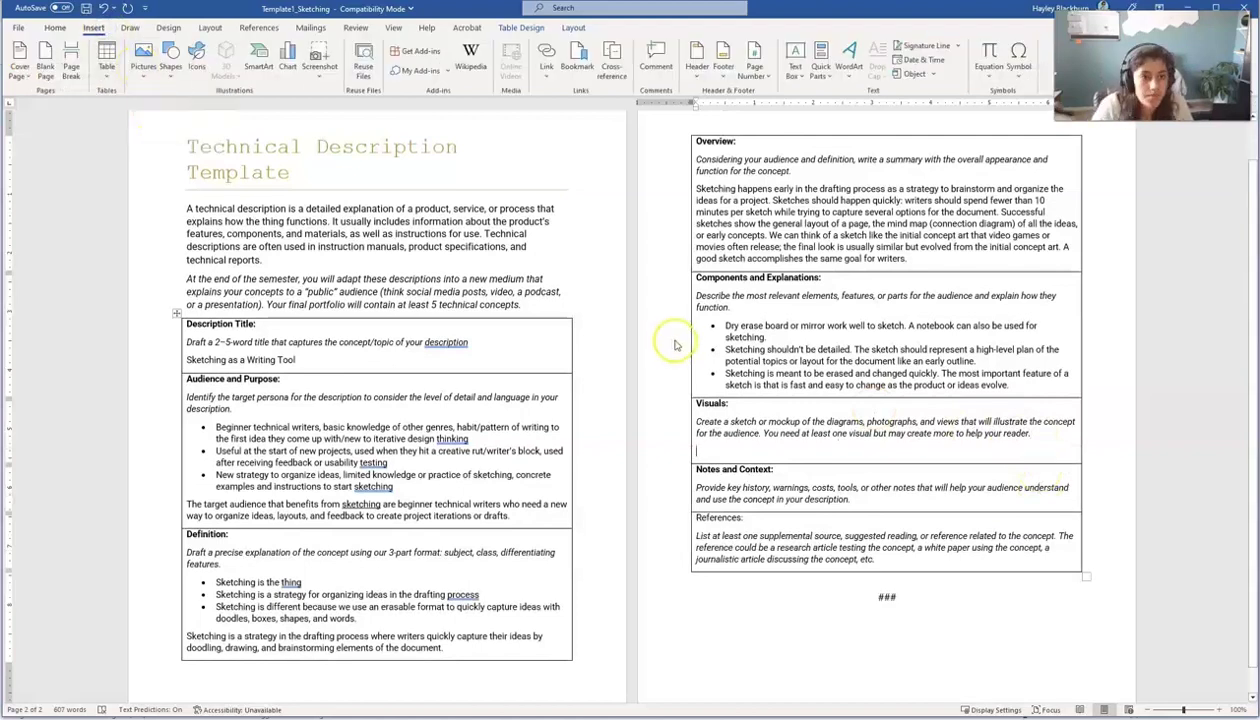
{"action": "left_click", "coordinate": [60, 190]}
{"action": "left_click", "coordinate": [56, 110]}
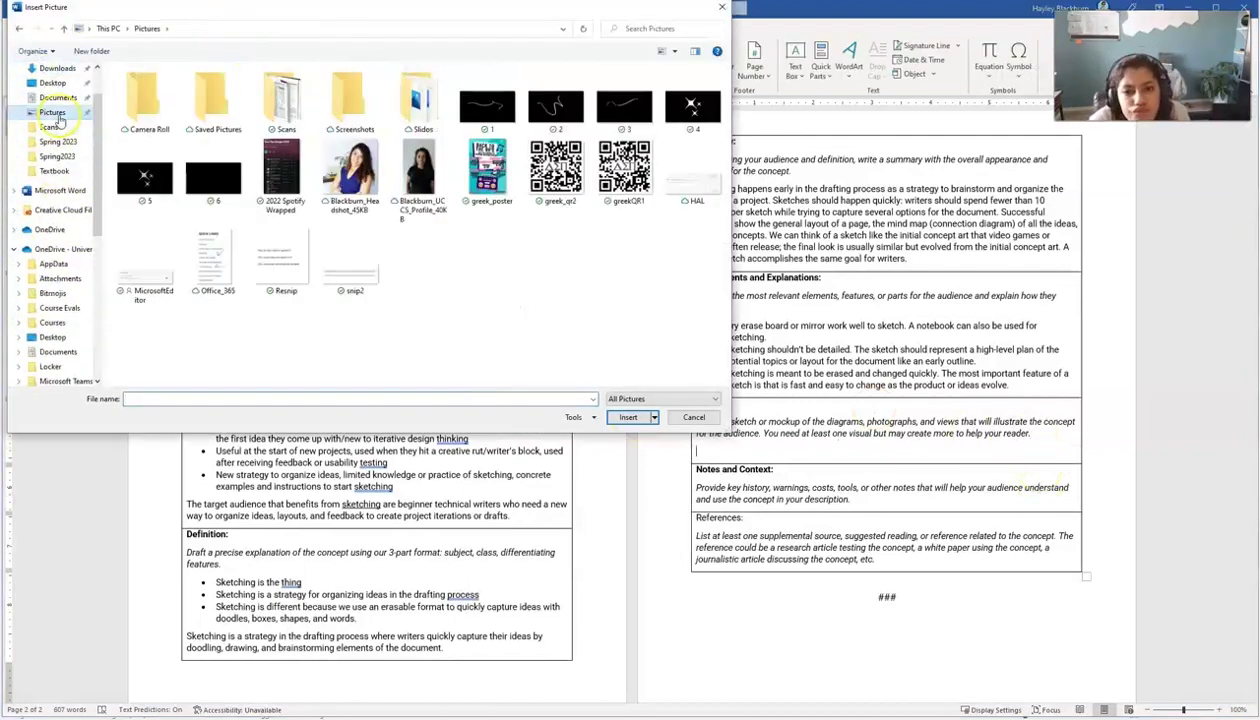
{"action": "double_click", "coordinate": [215, 100]}
{"action": "left_click", "coordinate": [148, 28]}
{"action": "left_click", "coordinate": [694, 417]}
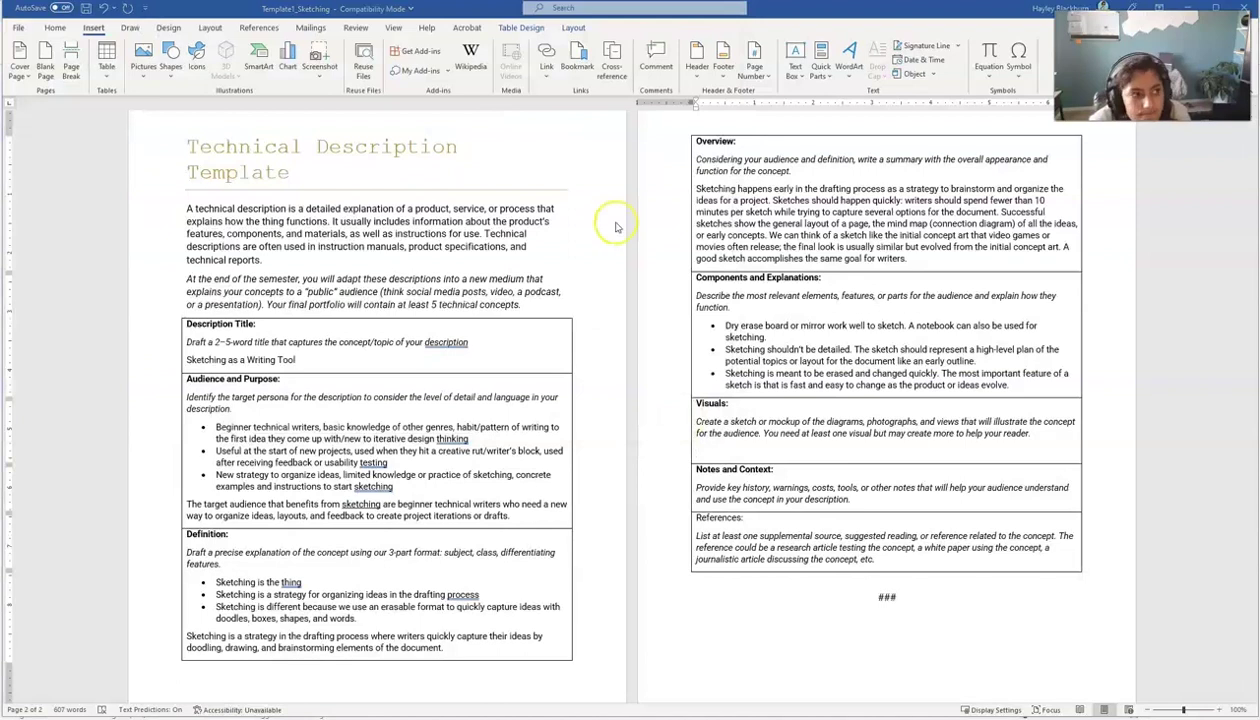
Step: Switch to the Chrome browser, open Pitch and sign in with the existing Google account
{"action": "key", "text": "alt+Tab"}
{"action": "left_click", "coordinate": [367, 183]}
{"action": "left_click", "coordinate": [229, 95]}
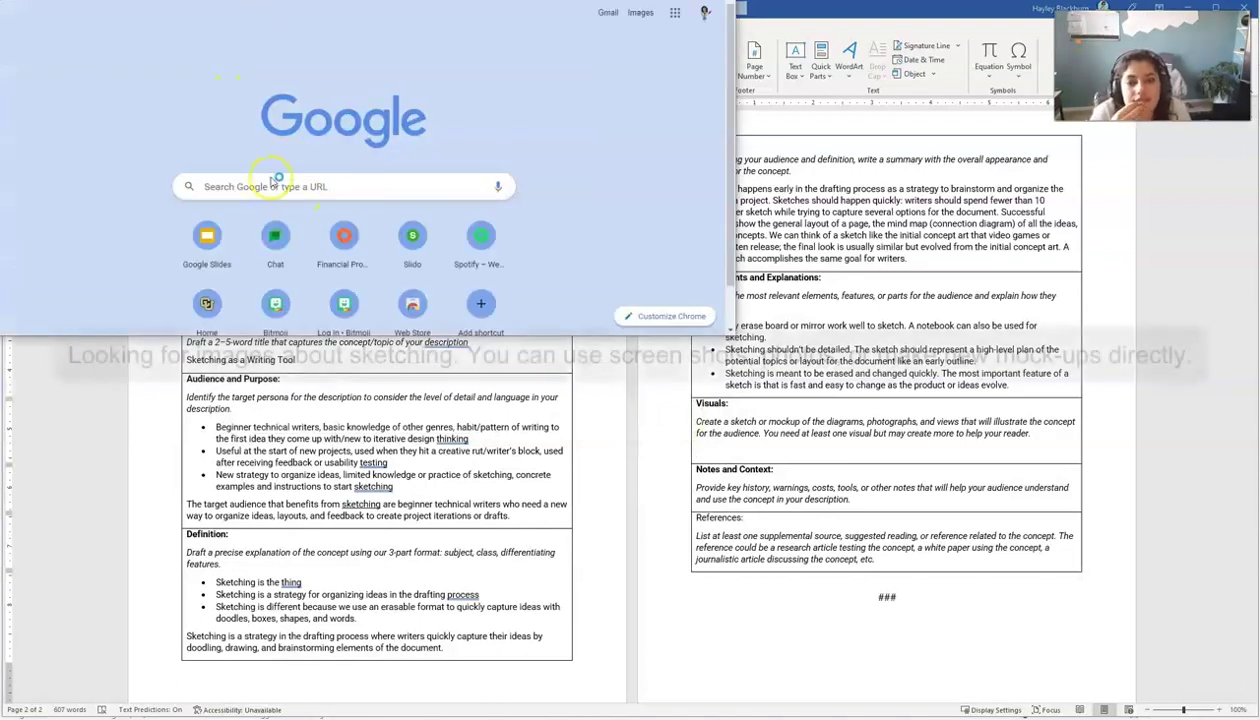
{"action": "left_click", "coordinate": [596, 17]}
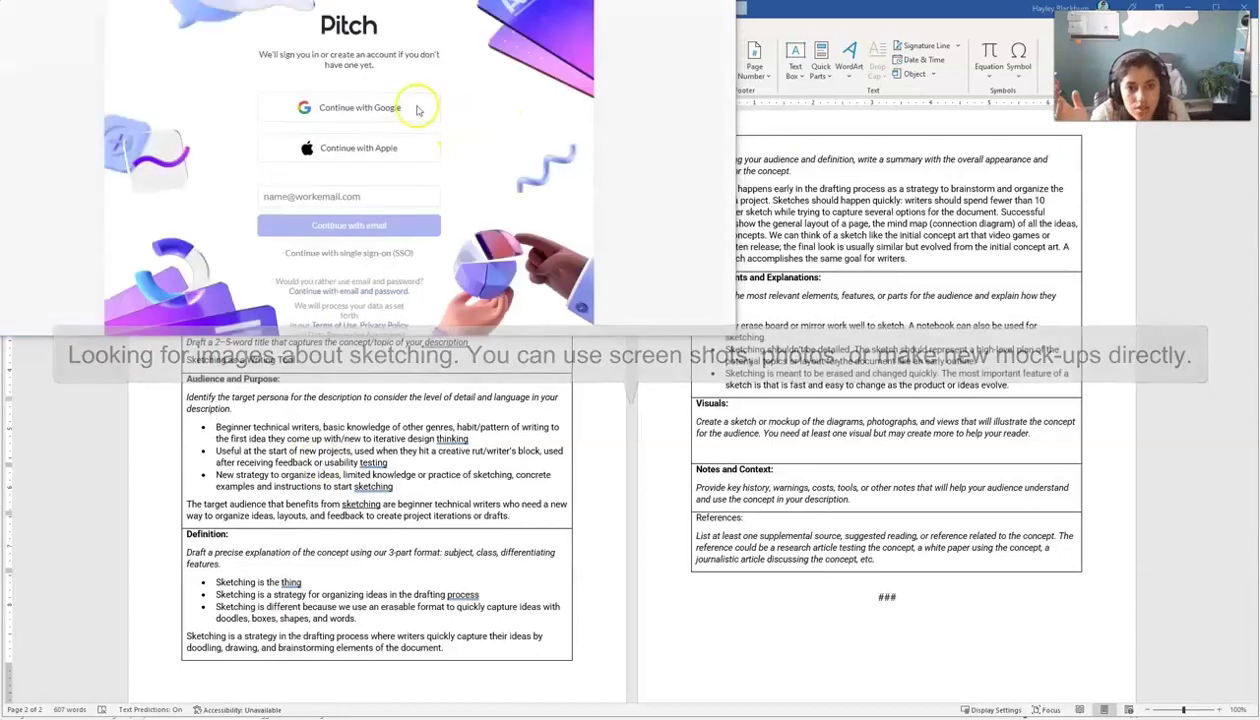
{"action": "key", "text": "super+e"}
{"action": "left_click", "coordinate": [349, 107]}
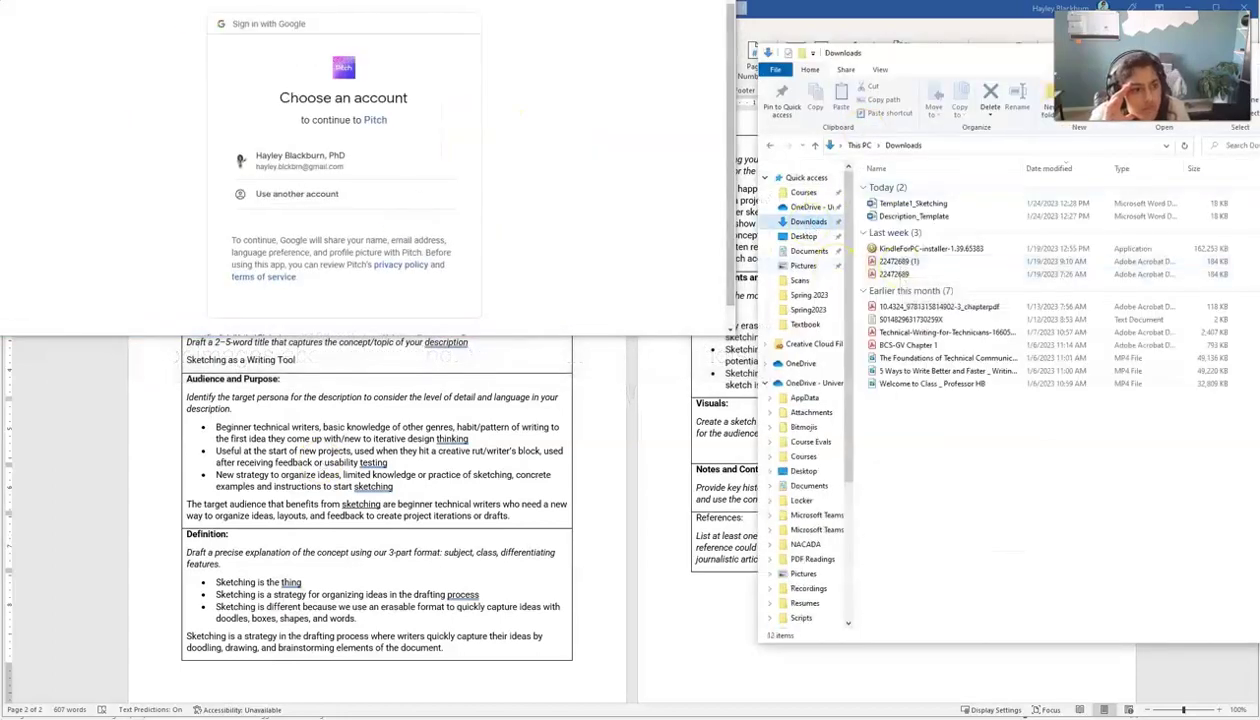
{"action": "left_click", "coordinate": [263, 160]}
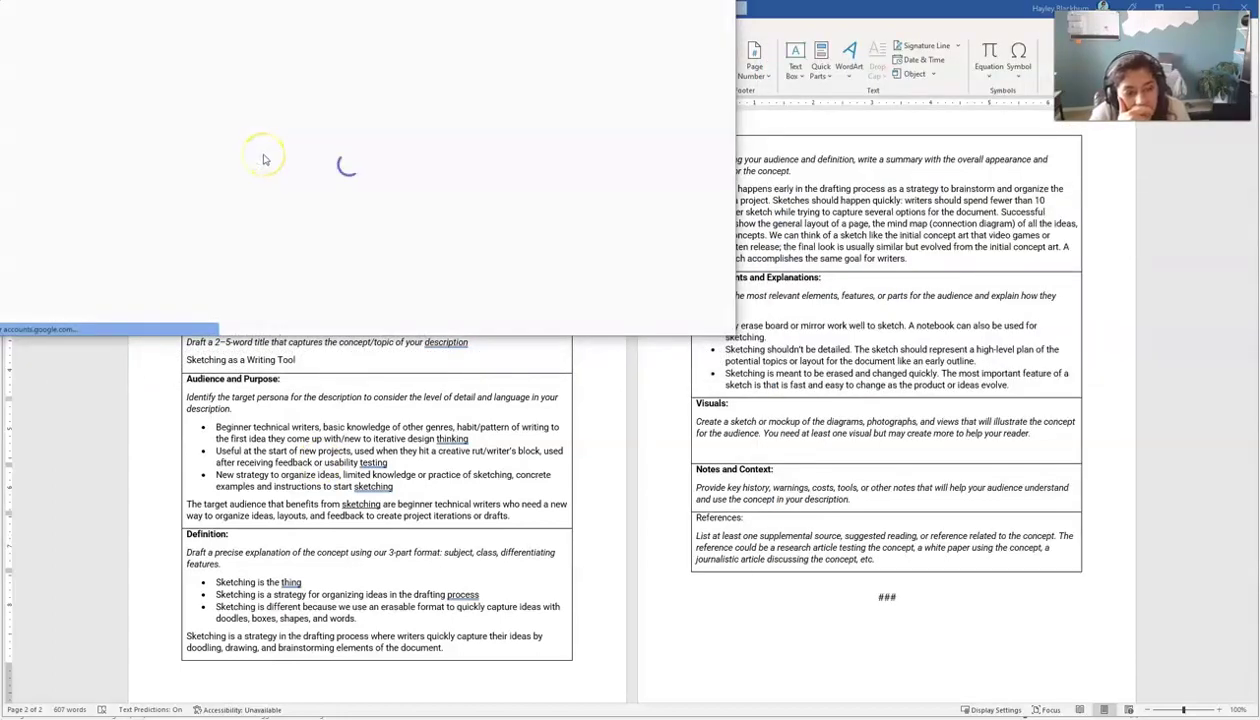
Step: Switch to the Canvas course modules and open the Writing Technical Genres and Structure and Design pages in new tabs
{"action": "left_click", "coordinate": [103, 10]}
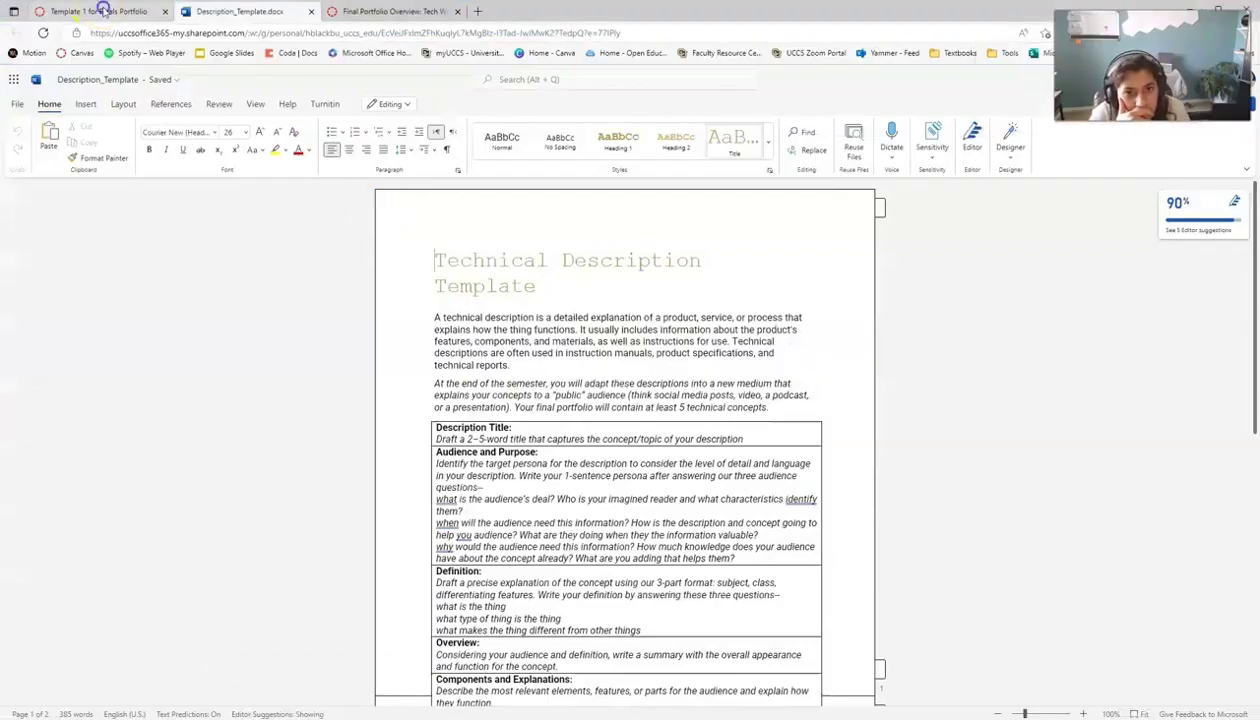
{"action": "left_click", "coordinate": [88, 200]}
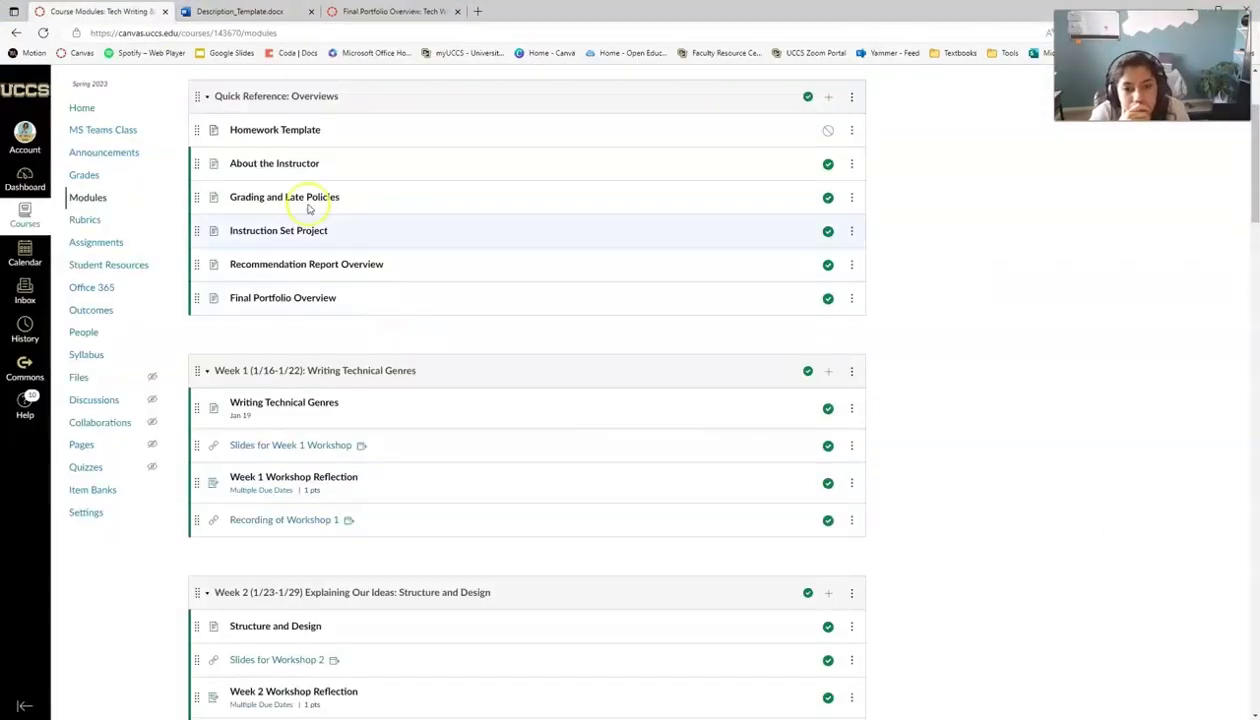
{"action": "scroll", "coordinate": [300, 205], "scroll_direction": "down", "scroll_amount": 3}
{"action": "middle_click", "coordinate": [283, 207]}
{"action": "middle_click", "coordinate": [265, 432]}
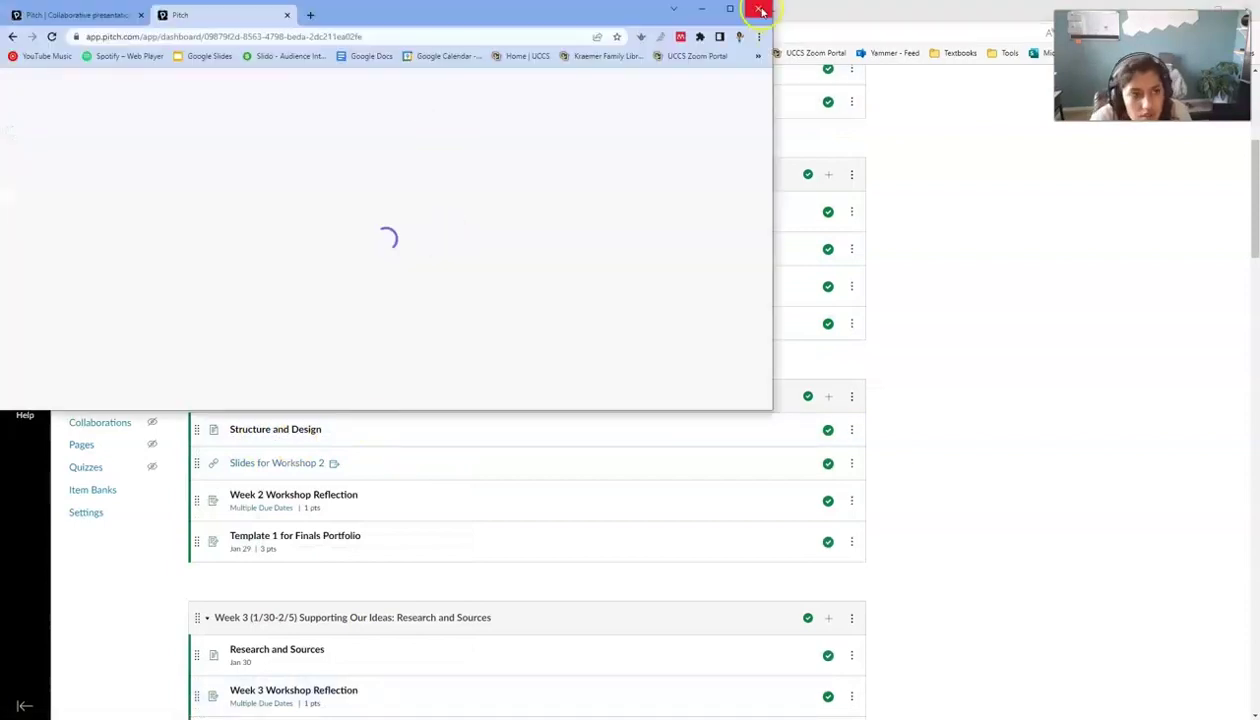
{"action": "left_click", "coordinate": [115, 373]}
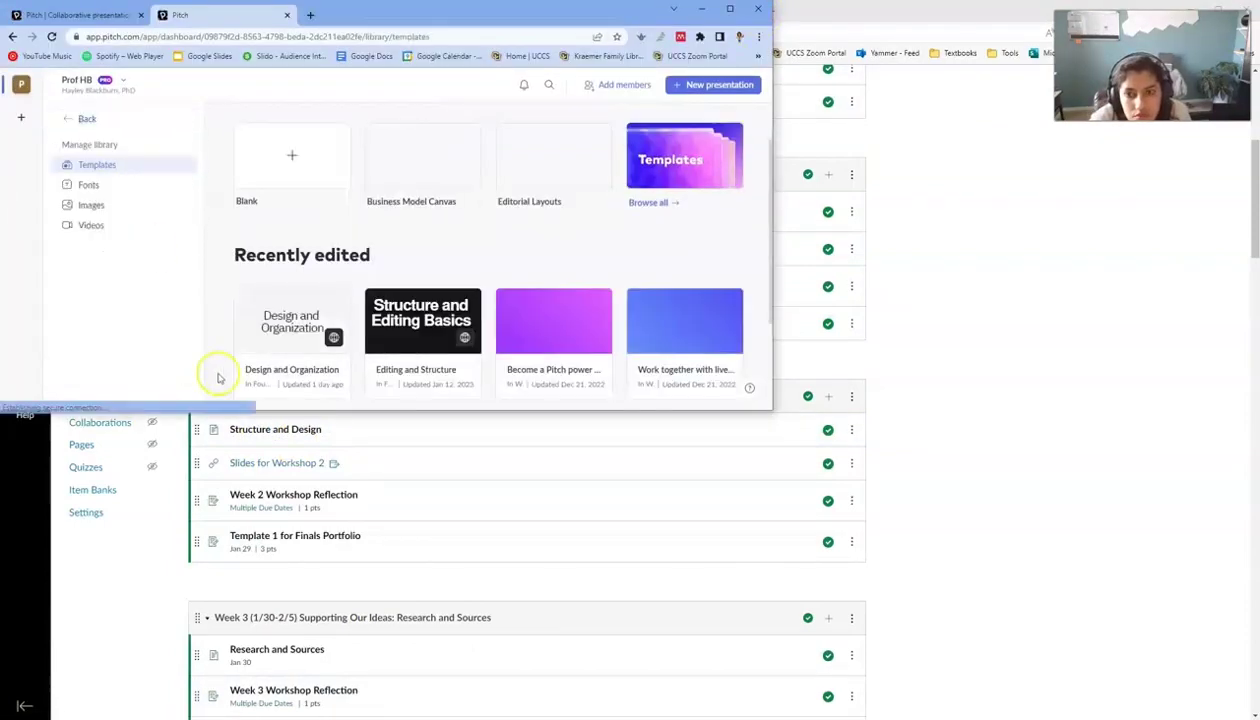
{"action": "left_click", "coordinate": [100, 205]}
{"action": "left_click", "coordinate": [87, 118]}
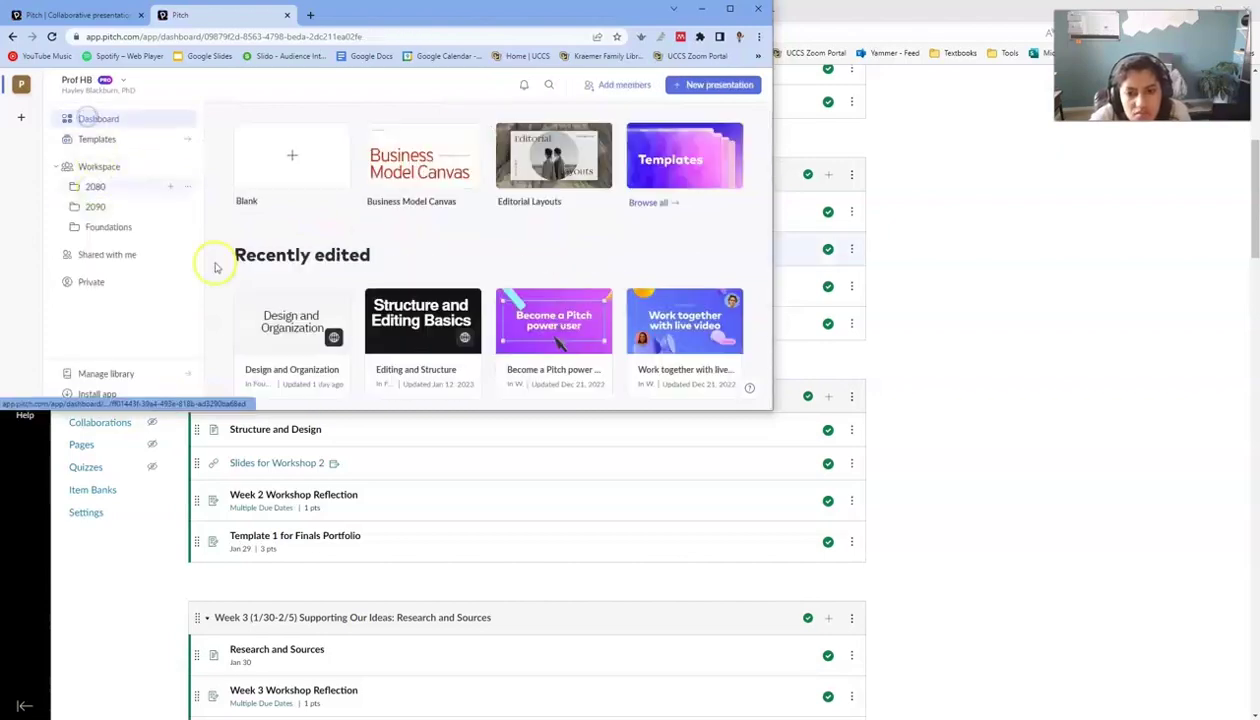
Step: Open the Design and Organization presentation in Pitch and show slide 29 with the sketch examples
{"action": "left_click", "coordinate": [275, 318]}
{"action": "left_click", "coordinate": [70, 273]}
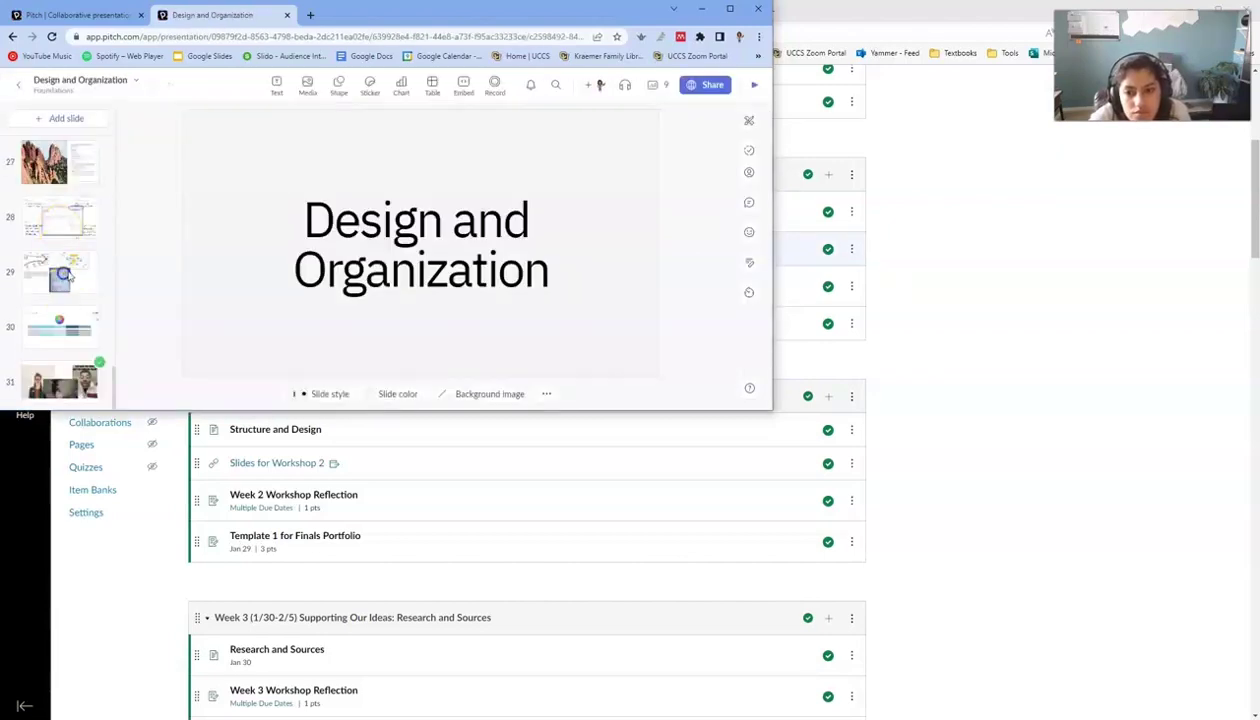
{"action": "right_click", "coordinate": [287, 203]}
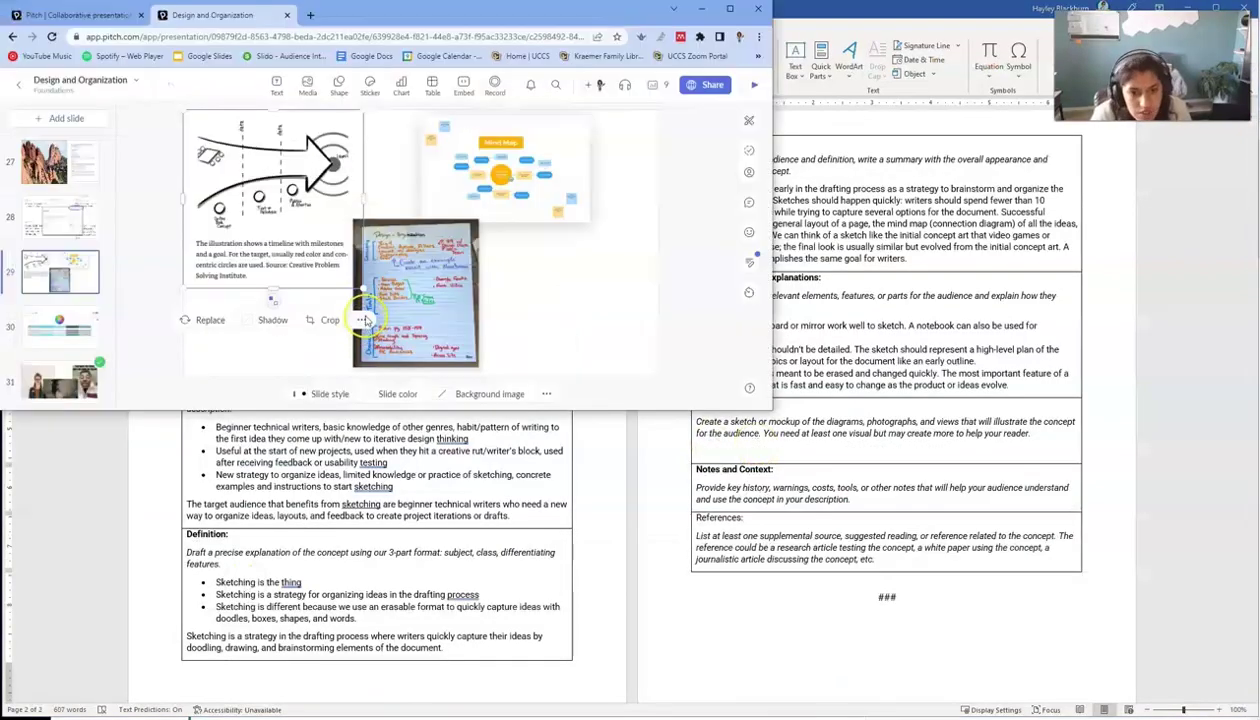
Step: Capture the timeline sketch, mind map and handwritten notes on slide 29 as one screen snip with Snip & Sketch
{"action": "key", "text": "super"}
{"action": "type", "text": "snip"}
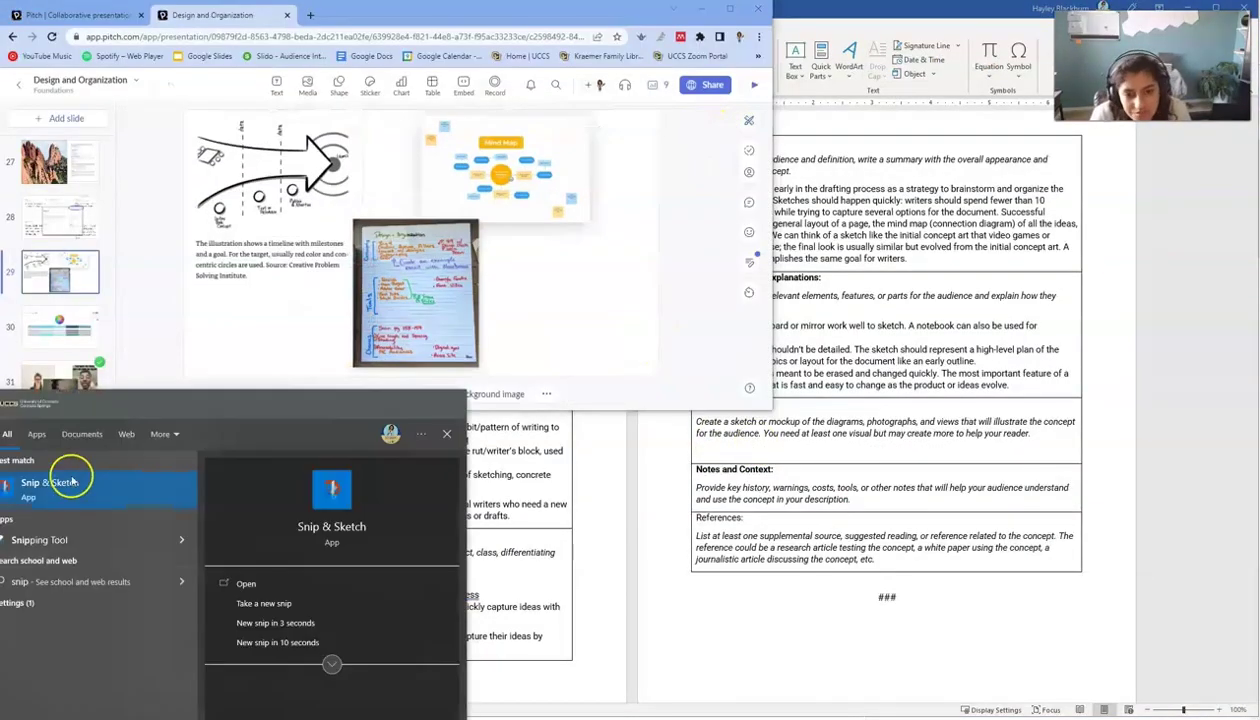
{"action": "left_click", "coordinate": [70, 478]}
{"action": "left_click", "coordinate": [562, 16]}
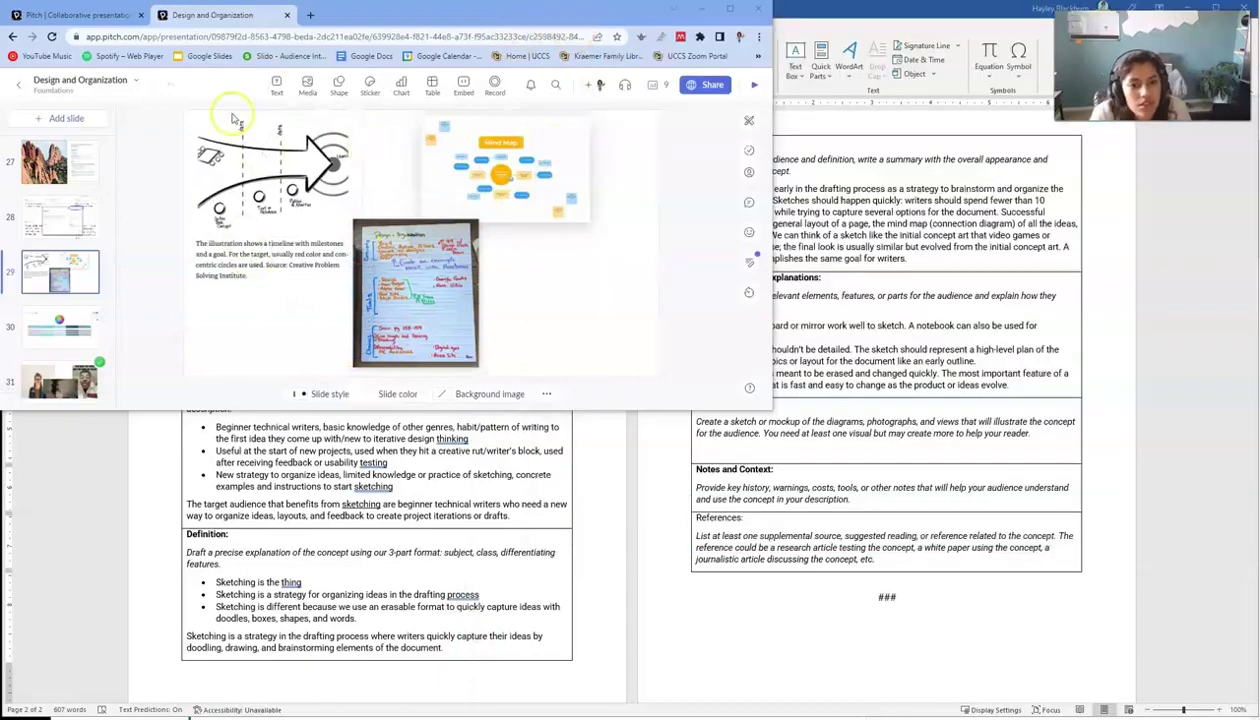
{"action": "left_click_drag", "start_coordinate": [182, 111], "coordinate": [615, 370]}
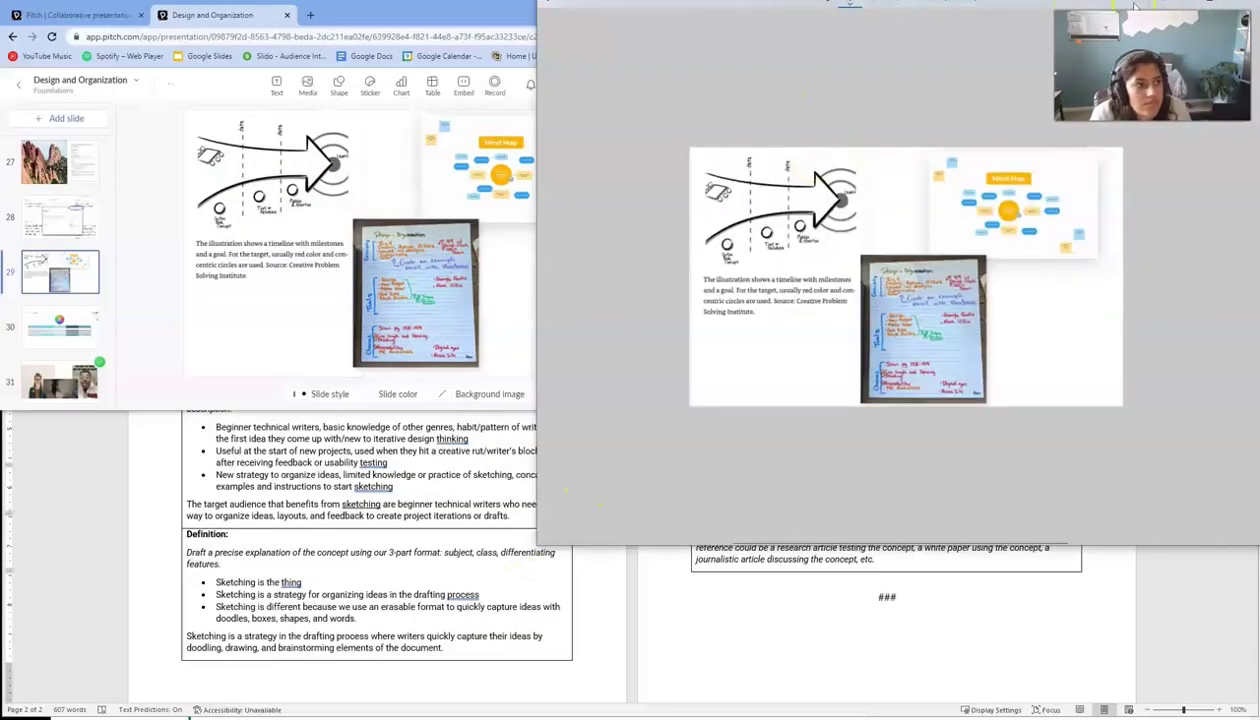
Step: Switch back to the Word template and paste the captured sketch examples into the Visuals section
{"action": "left_click", "coordinate": [934, 622]}
{"action": "scroll", "coordinate": [870, 450], "scroll_direction": "down", "scroll_amount": 3}
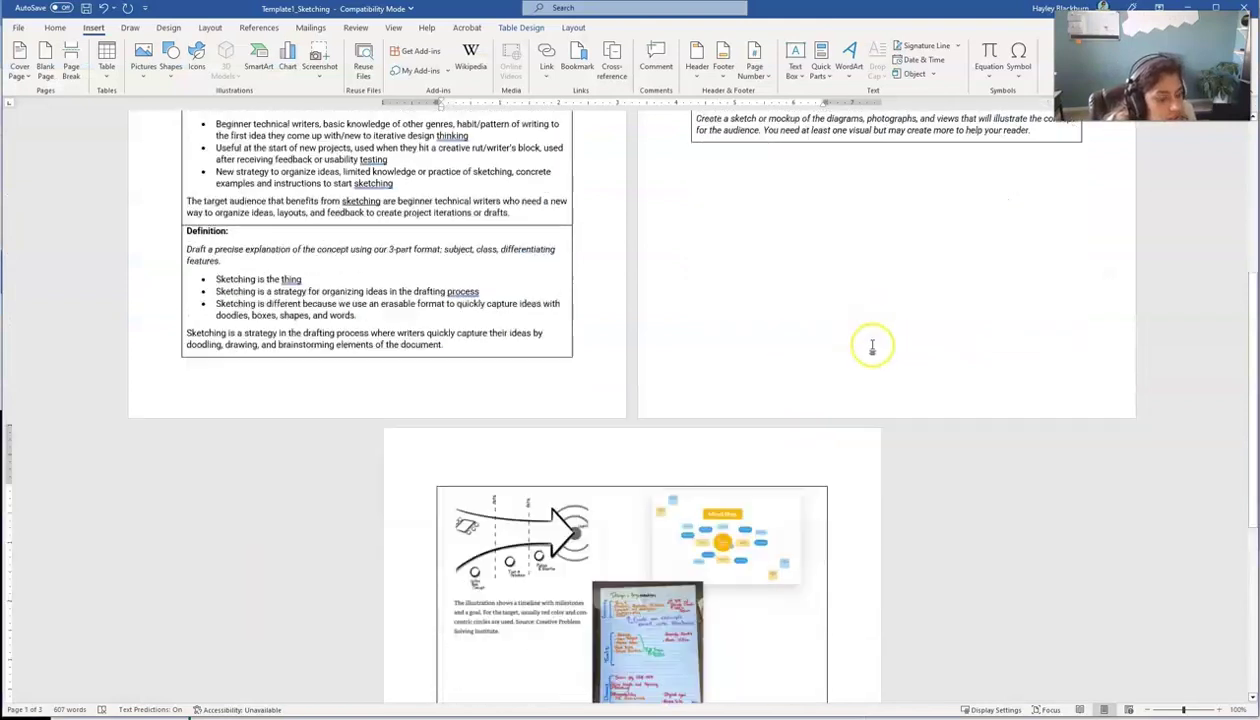
{"action": "scroll", "coordinate": [860, 420], "scroll_direction": "down", "scroll_amount": 4}
Step: Write a caption under the image explaining the project timeline, Design outline and Canva mind map sketches, and that each is quick and easy to change
{"action": "type", "text": "Three examples of sketching types. The first is from the Creative Pc"}
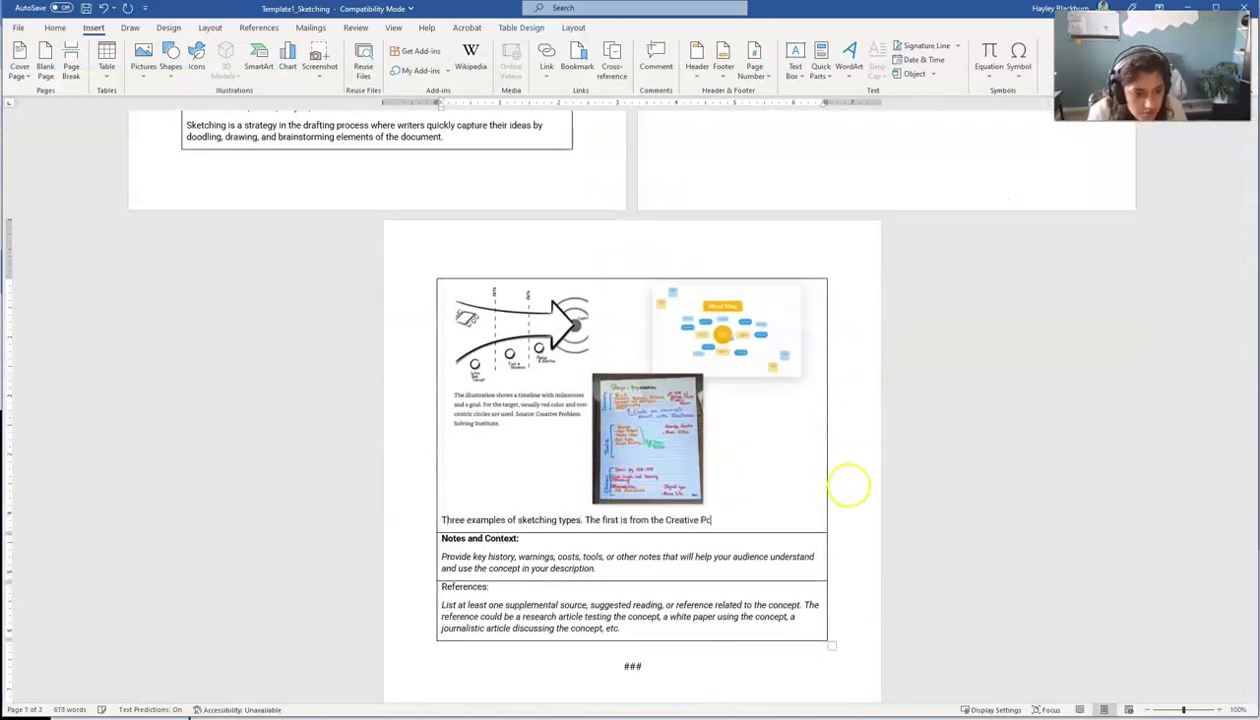
{"action": "type", "text": "oblem Solving Institute and shows how a sketch can visual"}
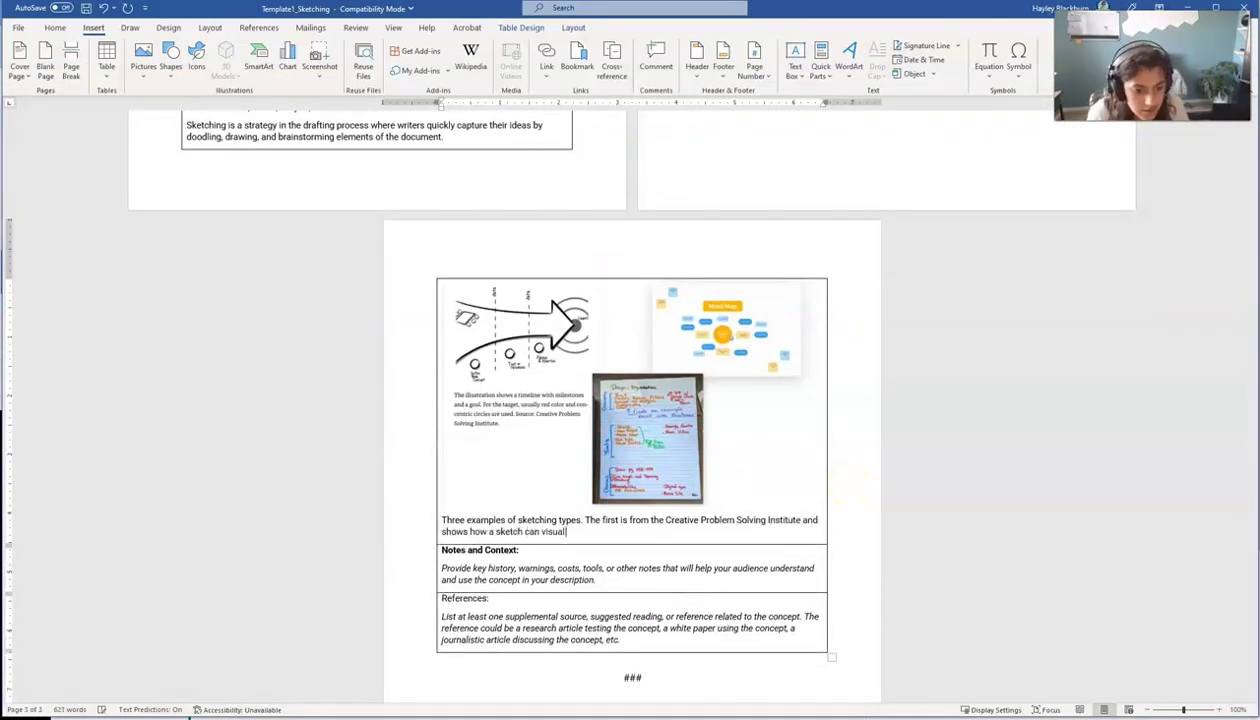
{"action": "type", "text": "ize a project timeline or process. The second is a sketch created as an"}
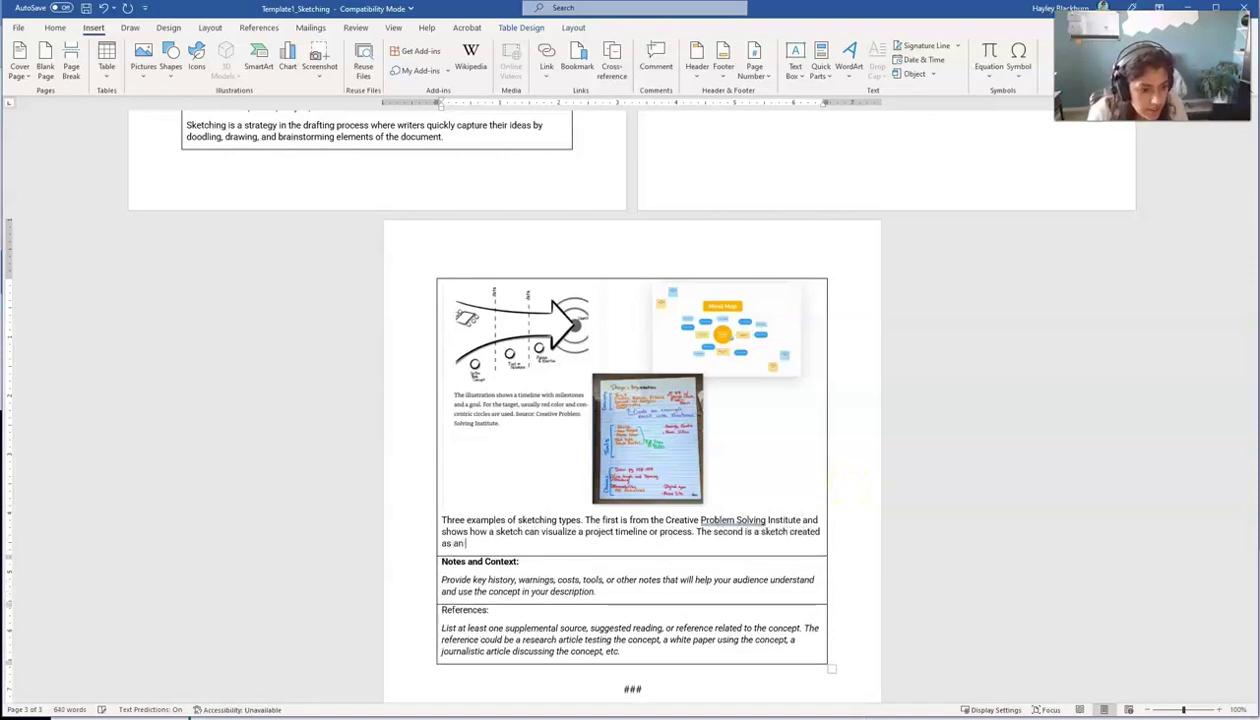
{"action": "type", "text": " outline for a document on Design. The third is a mind map sketch created in "}
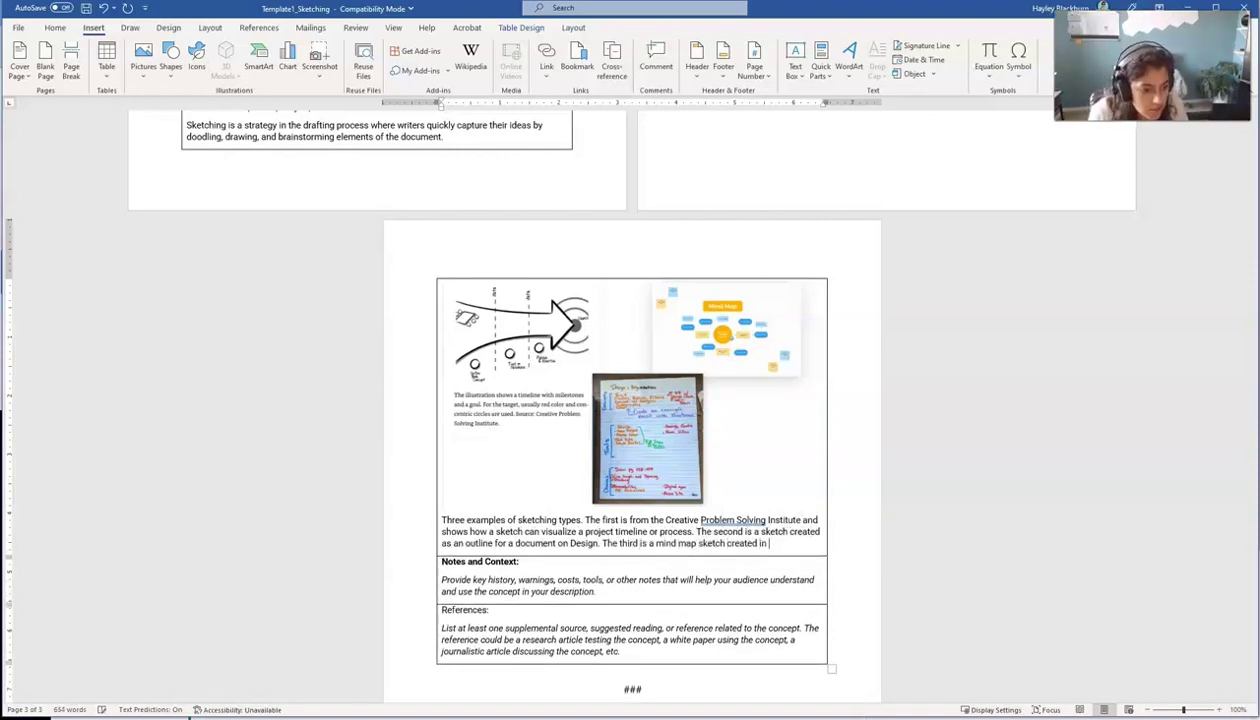
{"action": "type", "text": "Canva to visualize the topics of a report. Each sketch type is made quickly"}
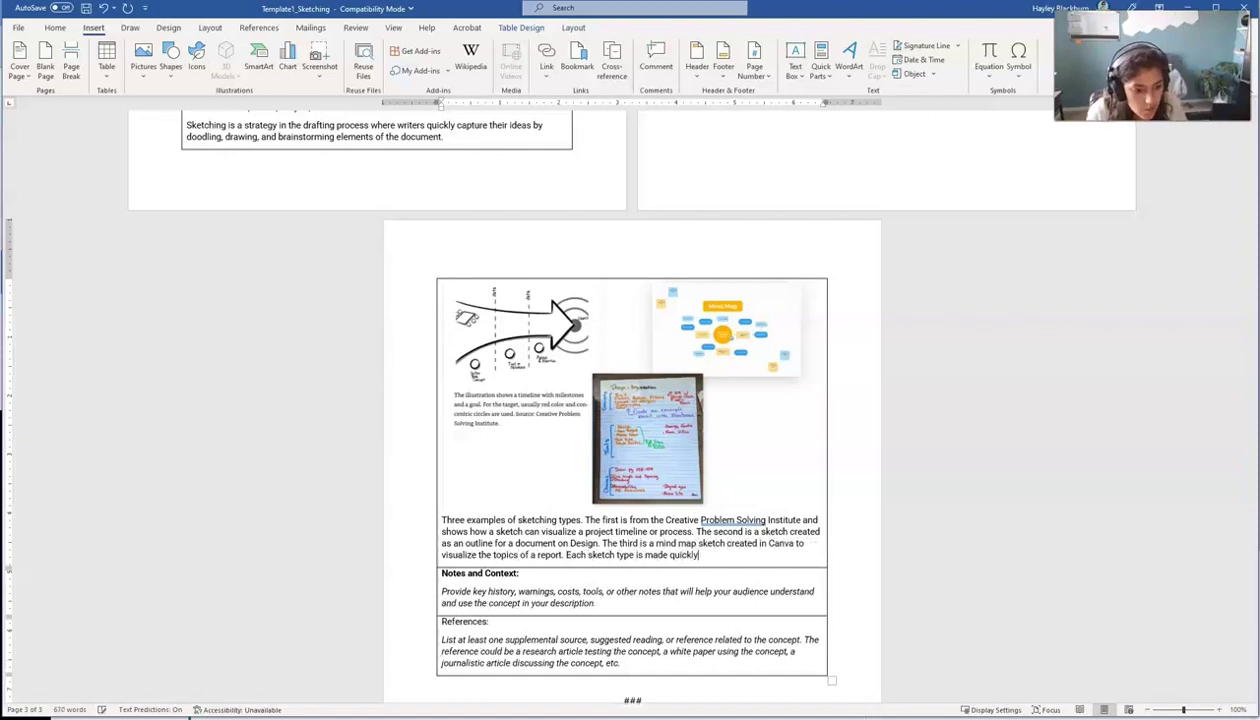
{"action": "type", "text": " and easy to adjust or change before moving on to the final project."}
Step: Add a Notes and Context paragraph recommending a whiteboard or whiteboard app, since free drawing on paper, whiteboard or with a stylus is often faster than using programs
{"action": "scroll", "coordinate": [588, 554], "scroll_direction": "down", "scroll_amount": 1}
{"action": "left_click", "coordinate": [675, 567]}
{"action": "key", "text": "Return"}
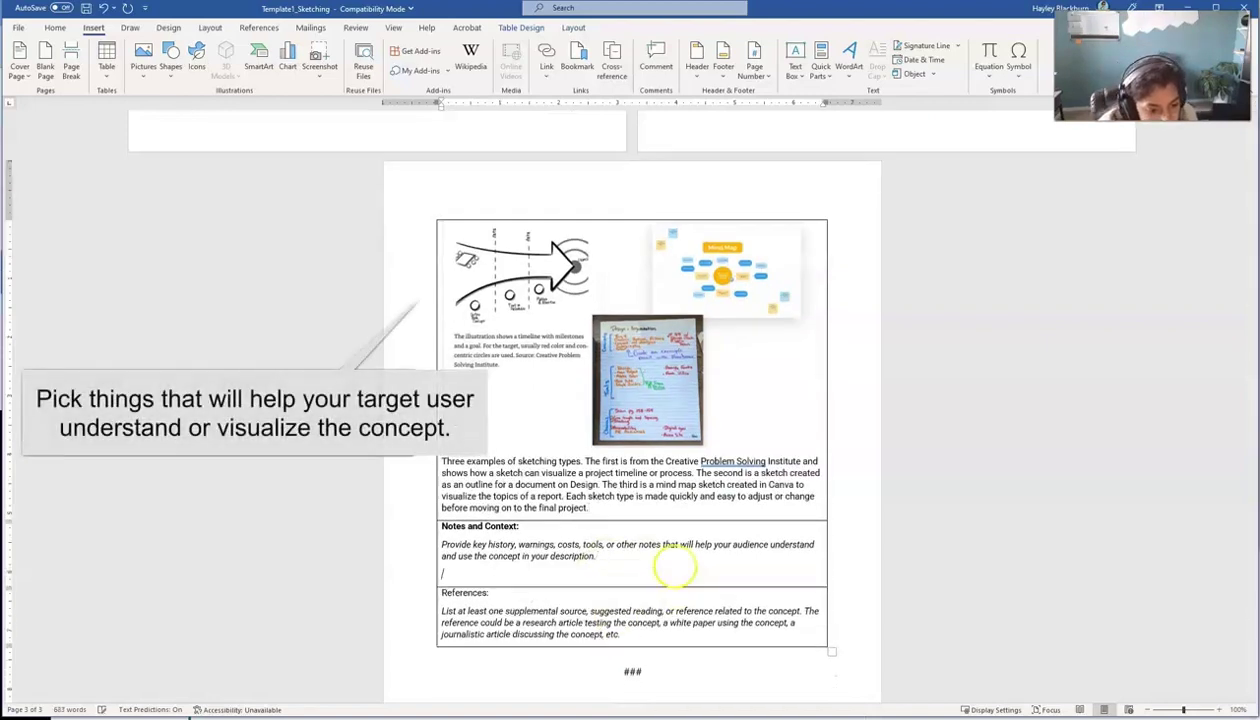
{"action": "type", "text": "Recommend tools are a "}
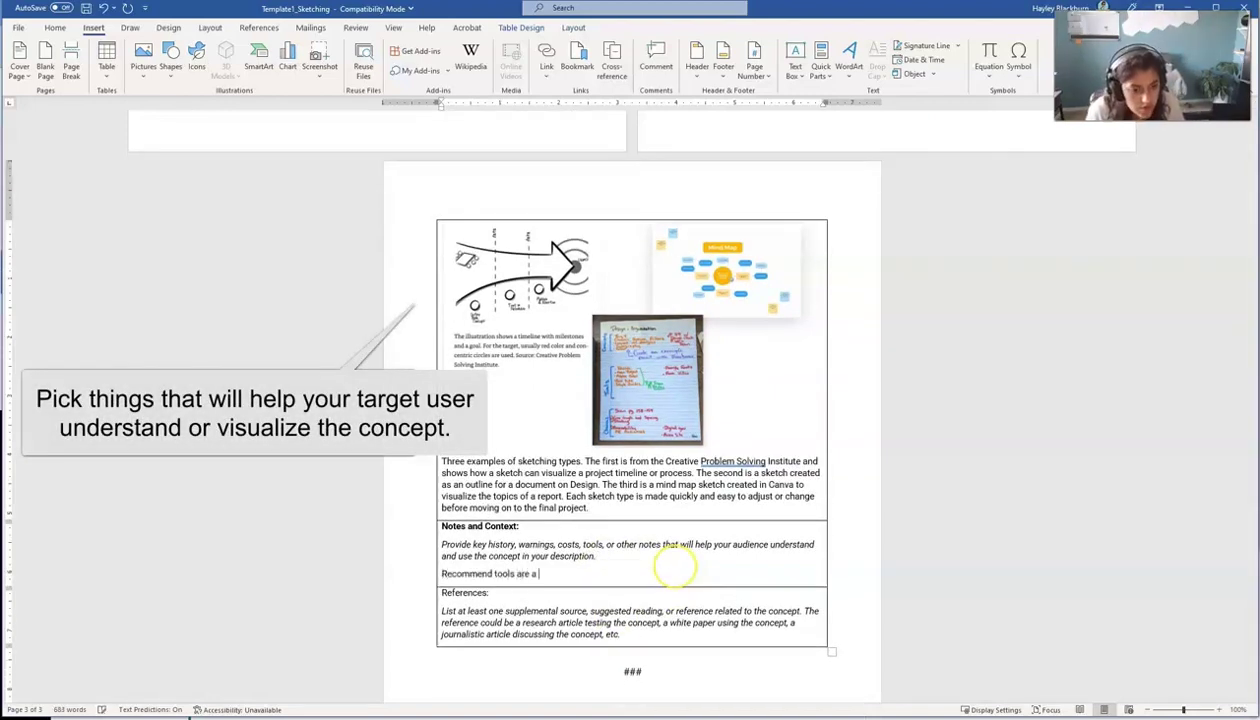
{"action": "type", "text": "whiteboard or whiteboard app that allows for free-hand drawing. While sketching can be done in programs, such as the mind m"}
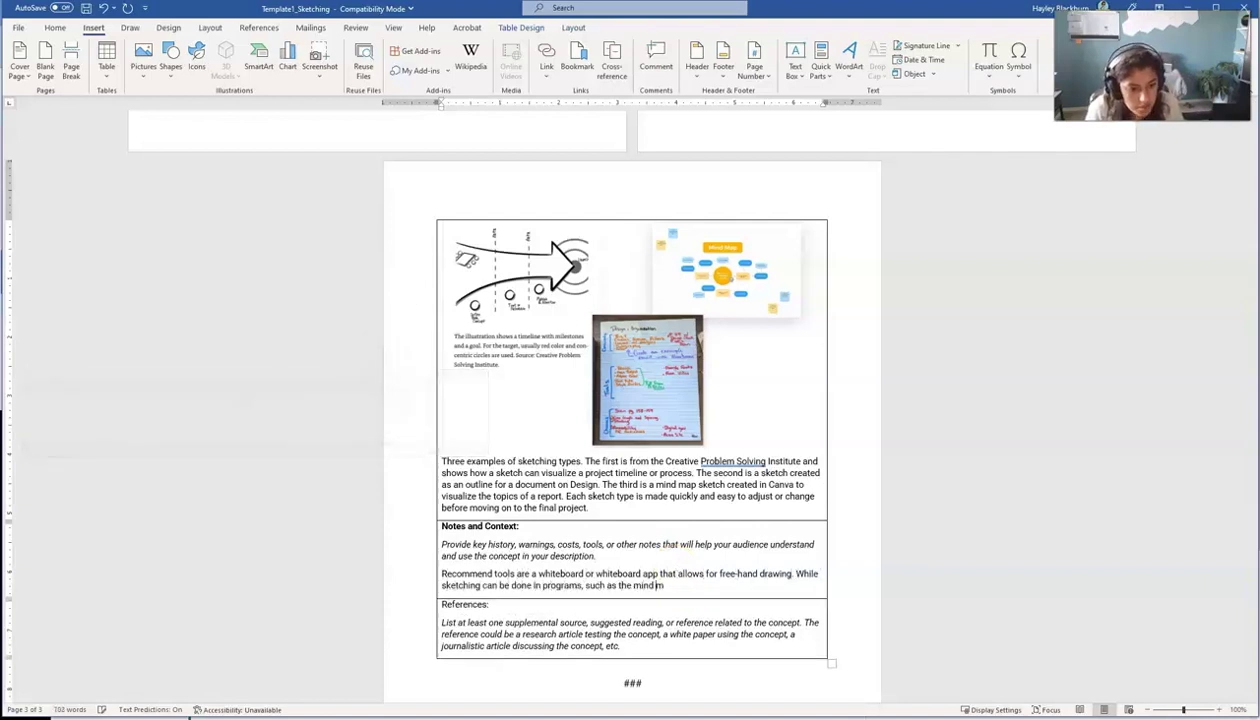
{"action": "type", "text": "ap, it is often faster for the writer to draw freely on paper, a white board, or a with"}
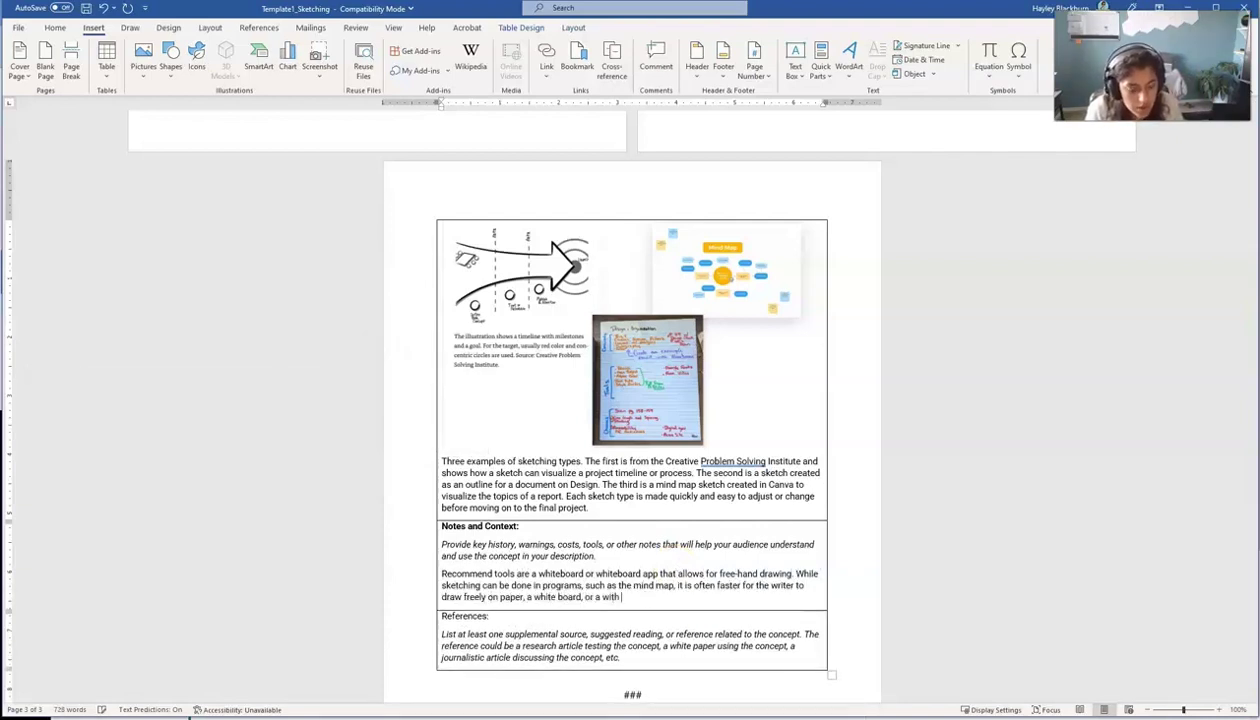
{"action": "type", "text": " digital whiteboard and stylus."}
Step: Add a second notes paragraph warning against putting too much pressure on sketches, encouraging all ideas and explaining how sketching saves production time
{"action": "key", "text": "Return"}
{"action": "type", "text": "Many people start out "}
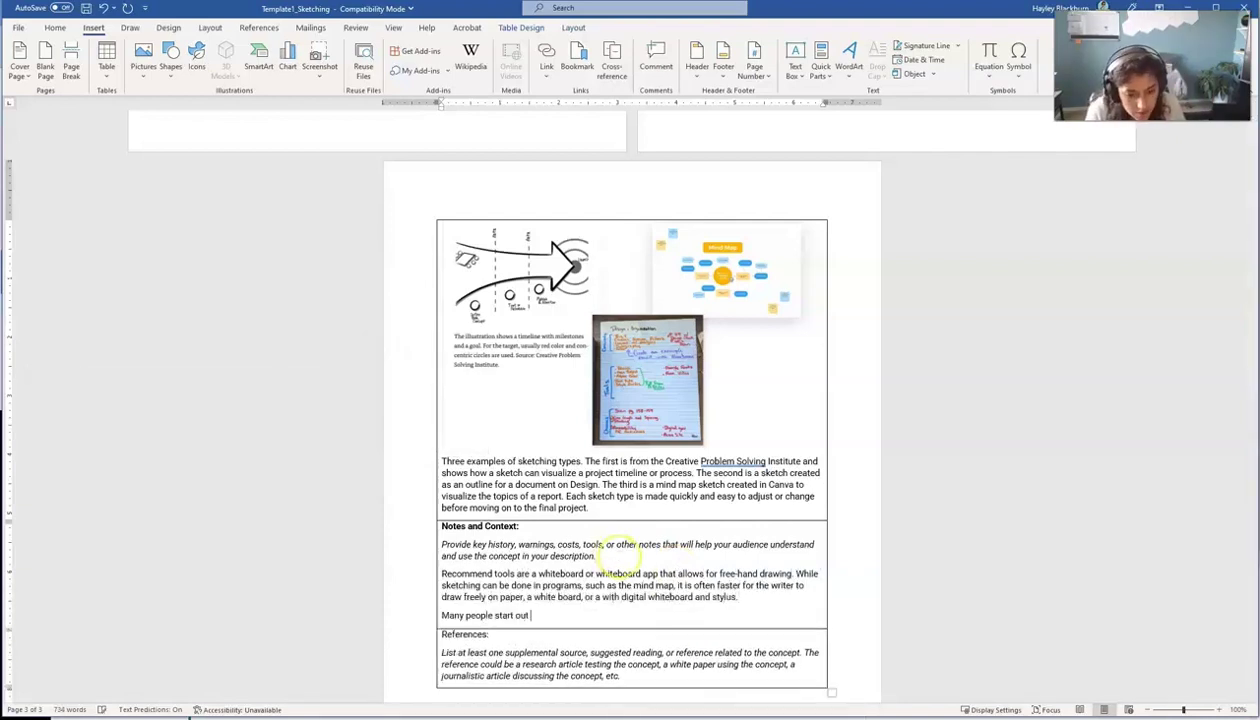
{"action": "type", "text": "by putting too much pressure on the sketches (warning). "}
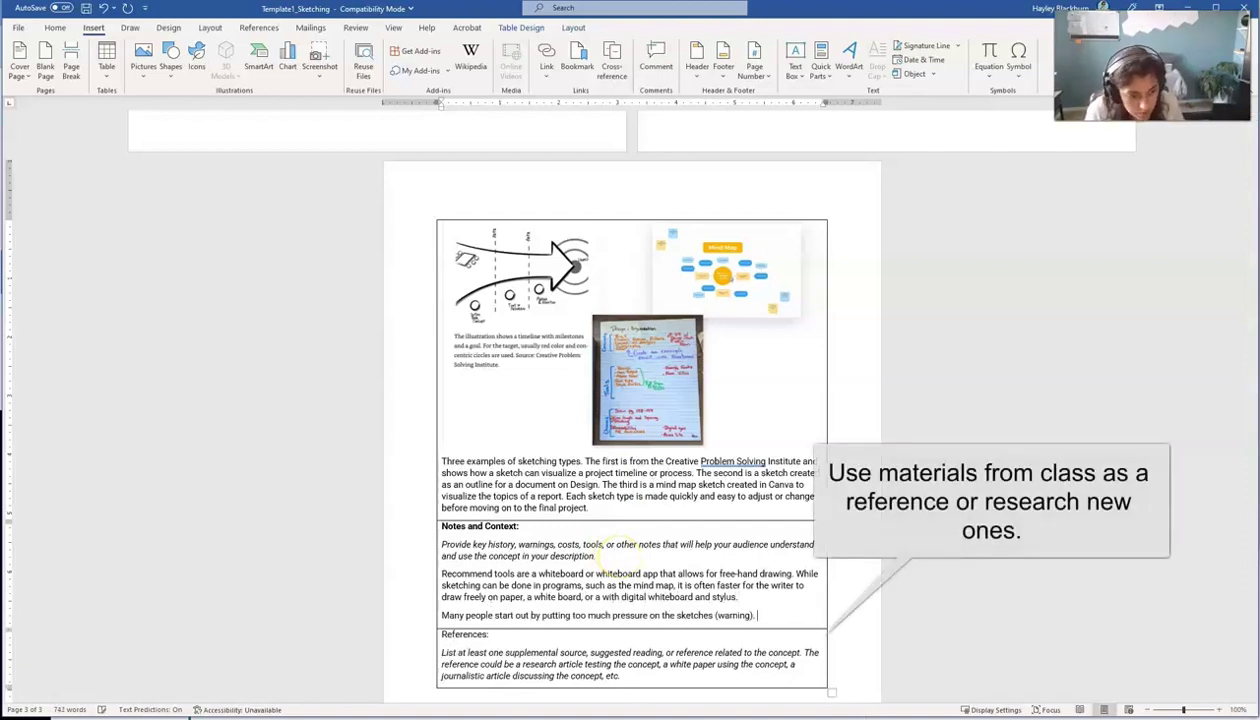
{"action": "type", "text": "Sketching is most productive when the writer allows all ideas, even bad ones,"}
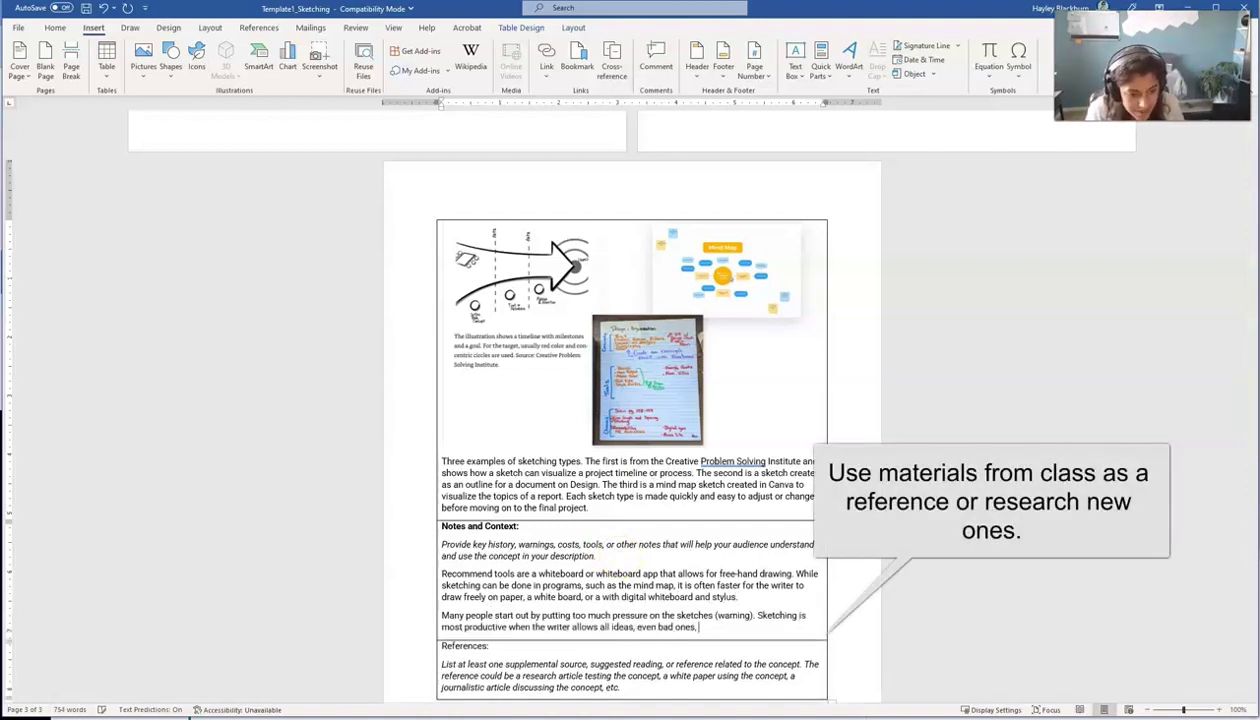
{"action": "type", "text": " to show up and then be erased or adjusted later"}
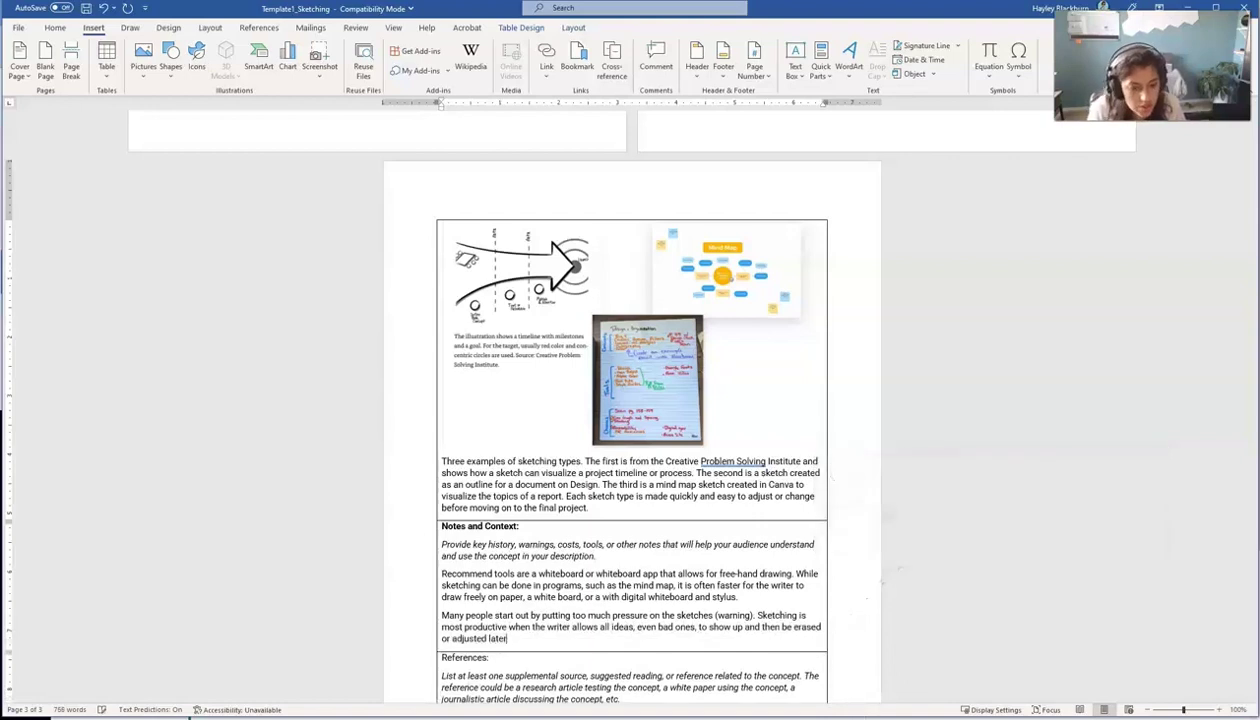
{"action": "type", "text": ". The sketch process saves time on the later production steps because the best idea has already be"}
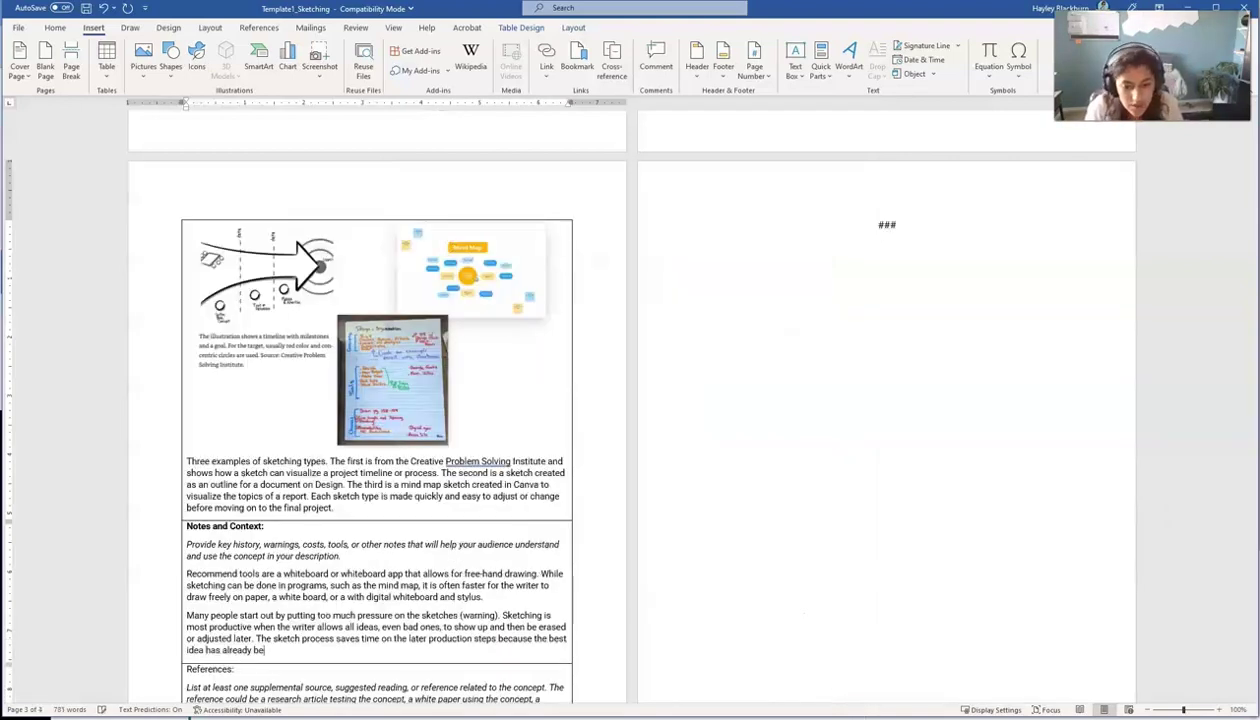
{"action": "type", "text": "en visualized and loosely p"}
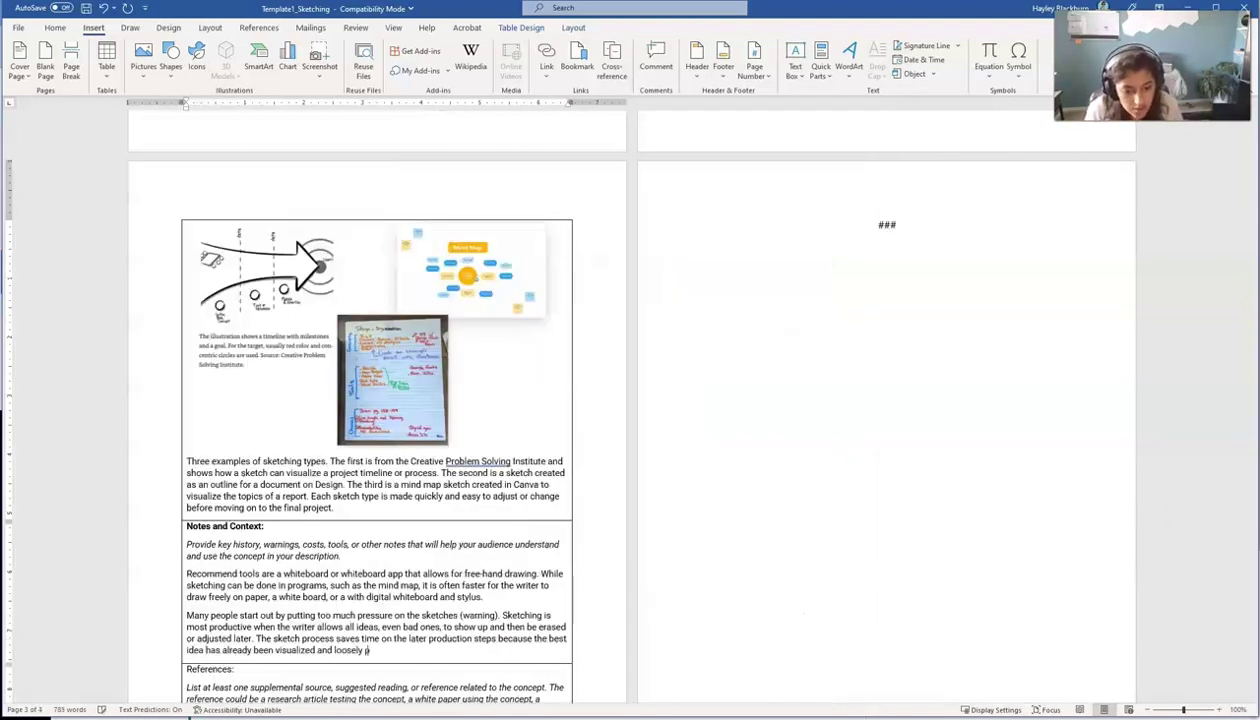
Step: Review the completed description's title, audience, definition, overview, components and visuals sections, including the caption for the three sketch examples
{"action": "scroll", "coordinate": [430, 655], "scroll_direction": "down", "scroll_amount": 1}
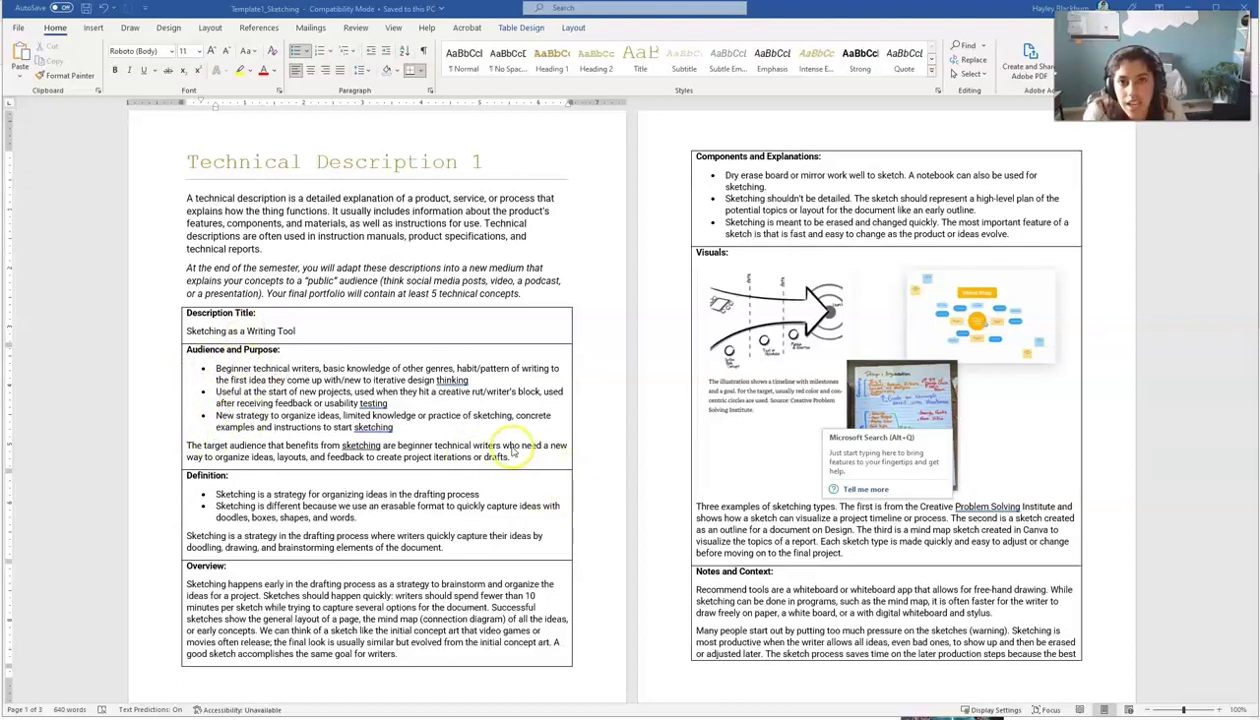
{"action": "scroll", "coordinate": [514, 480], "scroll_direction": "down", "scroll_amount": 1}
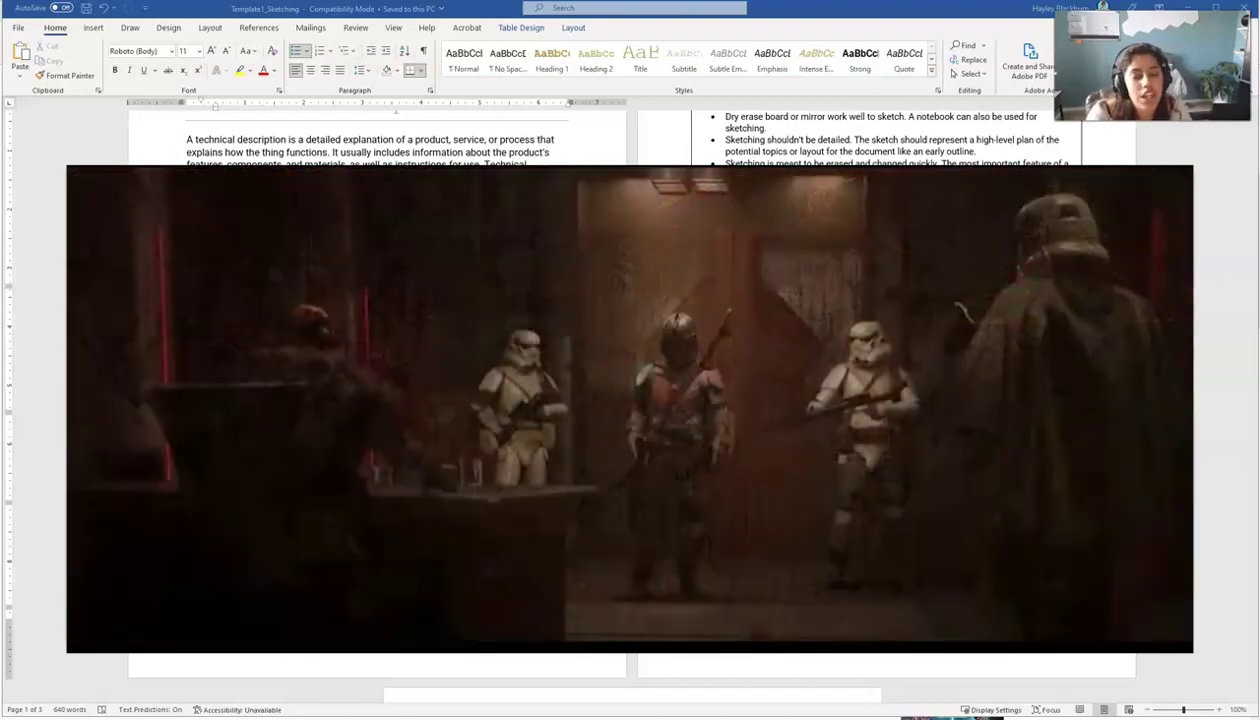
{"action": "scroll", "coordinate": [770, 482], "scroll_direction": "up", "scroll_amount": 1}
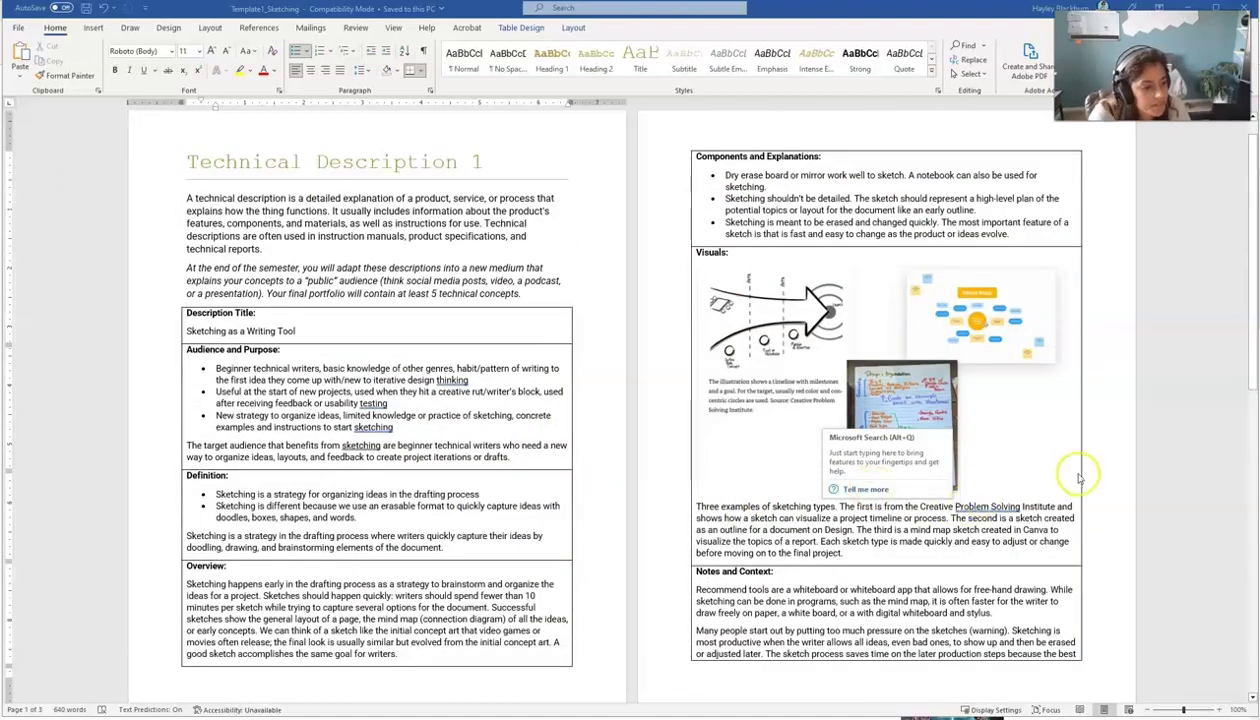
{"action": "scroll", "coordinate": [1090, 440], "scroll_direction": "up", "scroll_amount": 1}
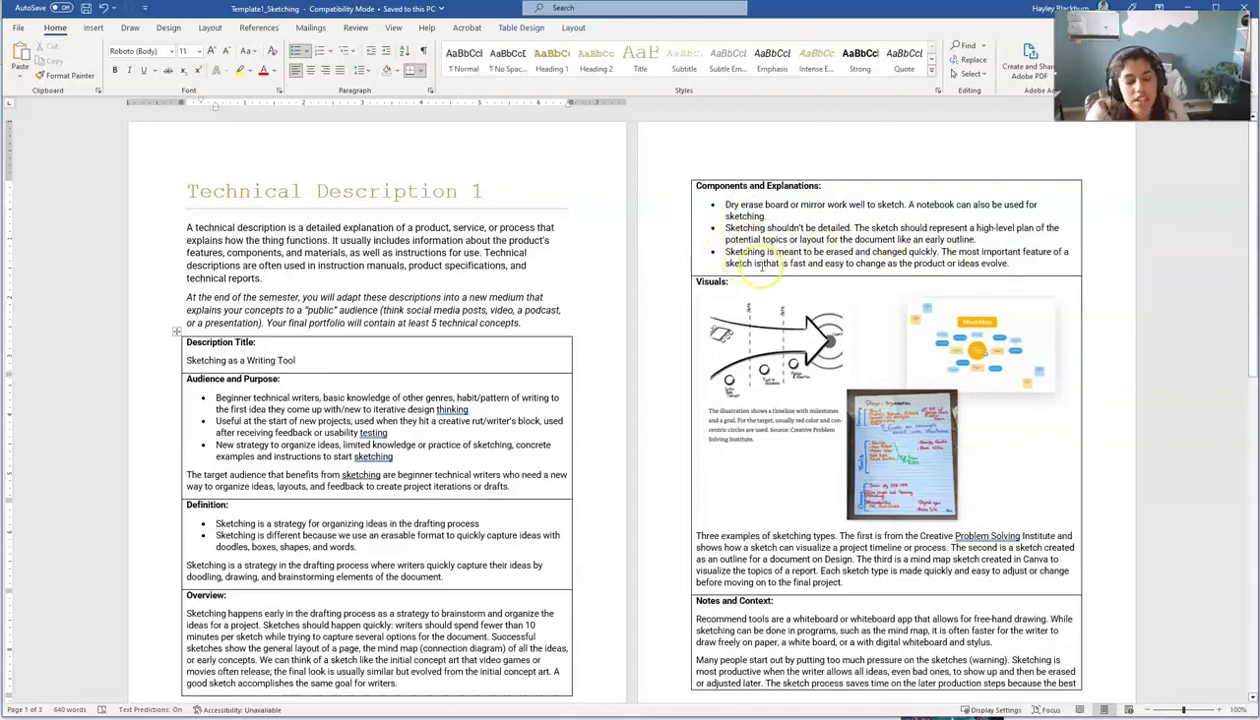
{"action": "left_click", "coordinate": [762, 264]}
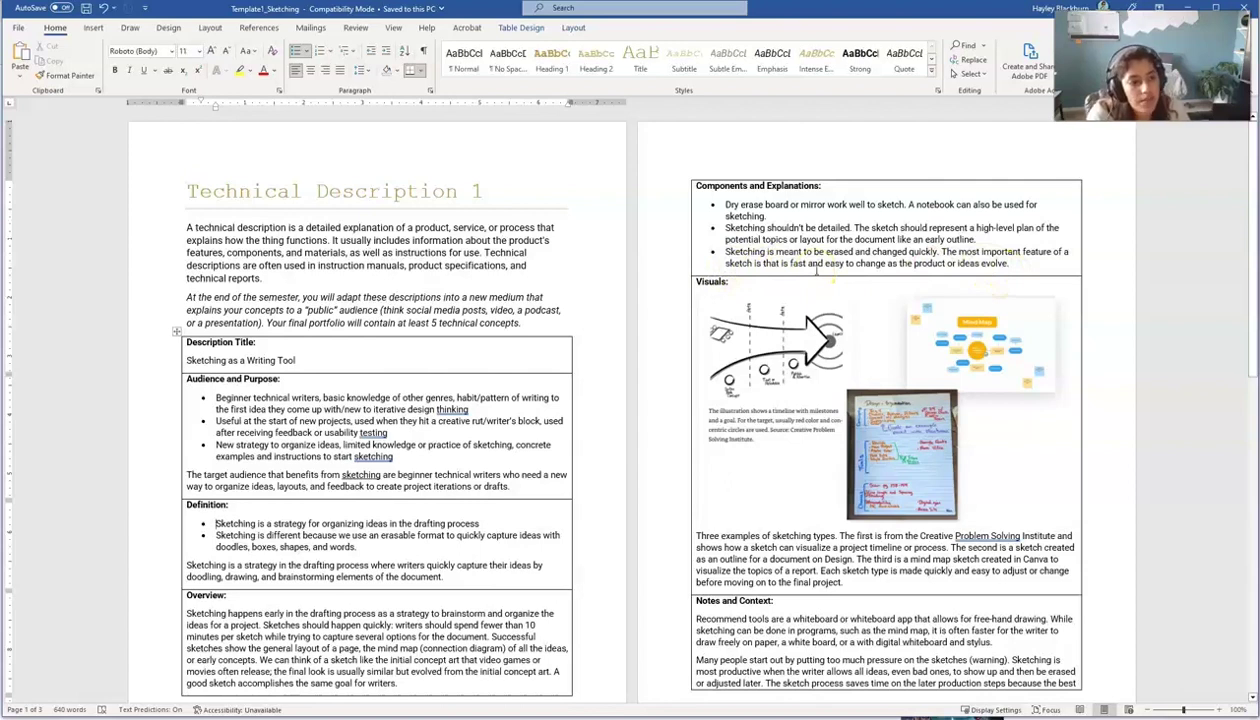
{"action": "scroll", "coordinate": [842, 285], "scroll_direction": "down", "scroll_amount": 1}
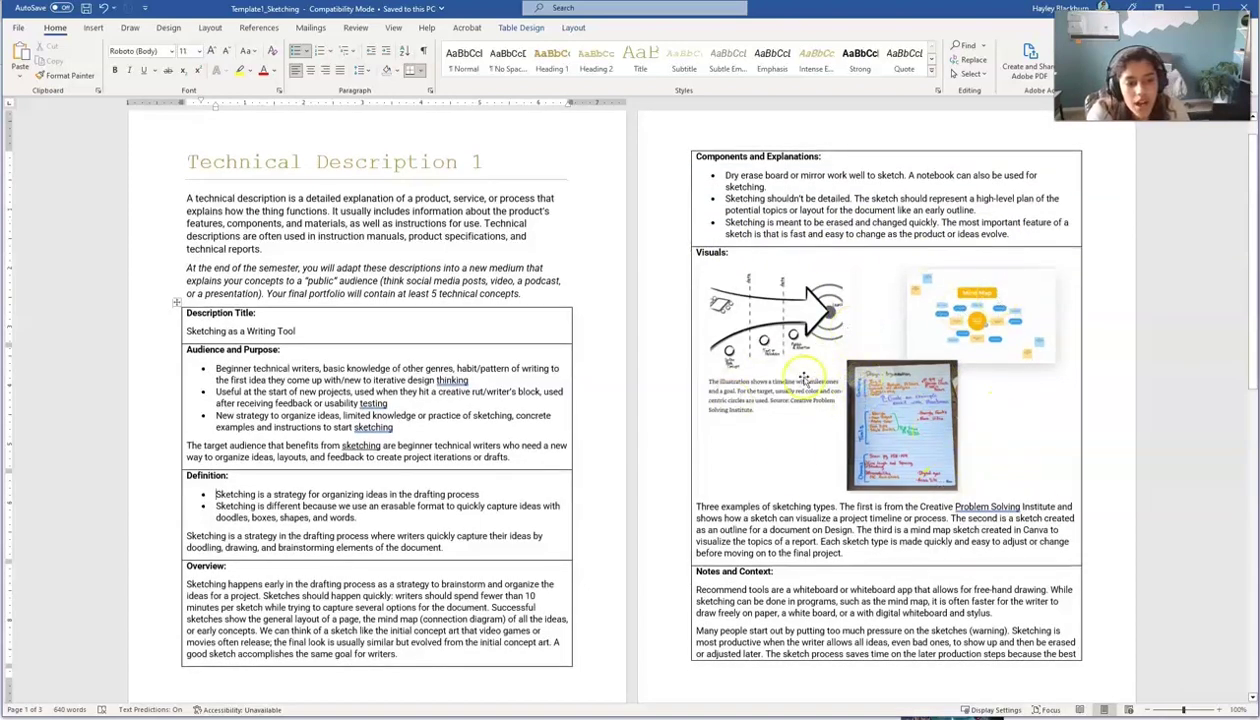
{"action": "scroll", "coordinate": [835, 385], "scroll_direction": "down", "scroll_amount": 1}
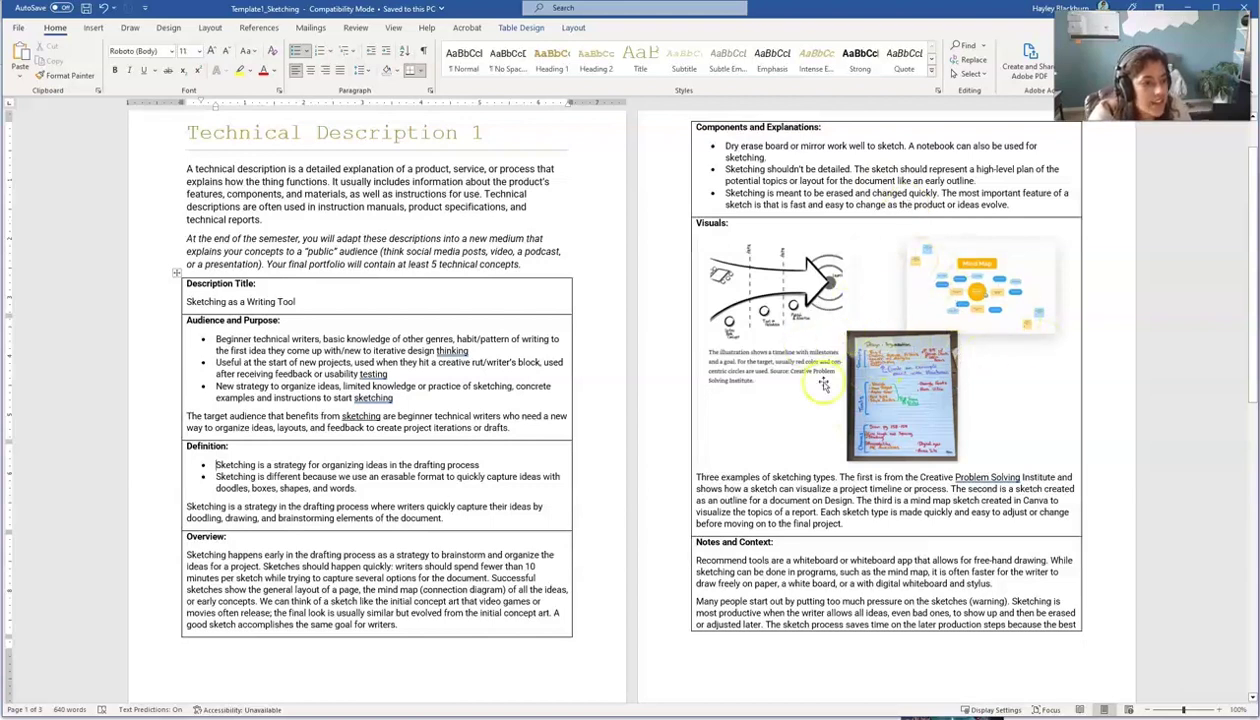
{"action": "left_click", "coordinate": [765, 279]}
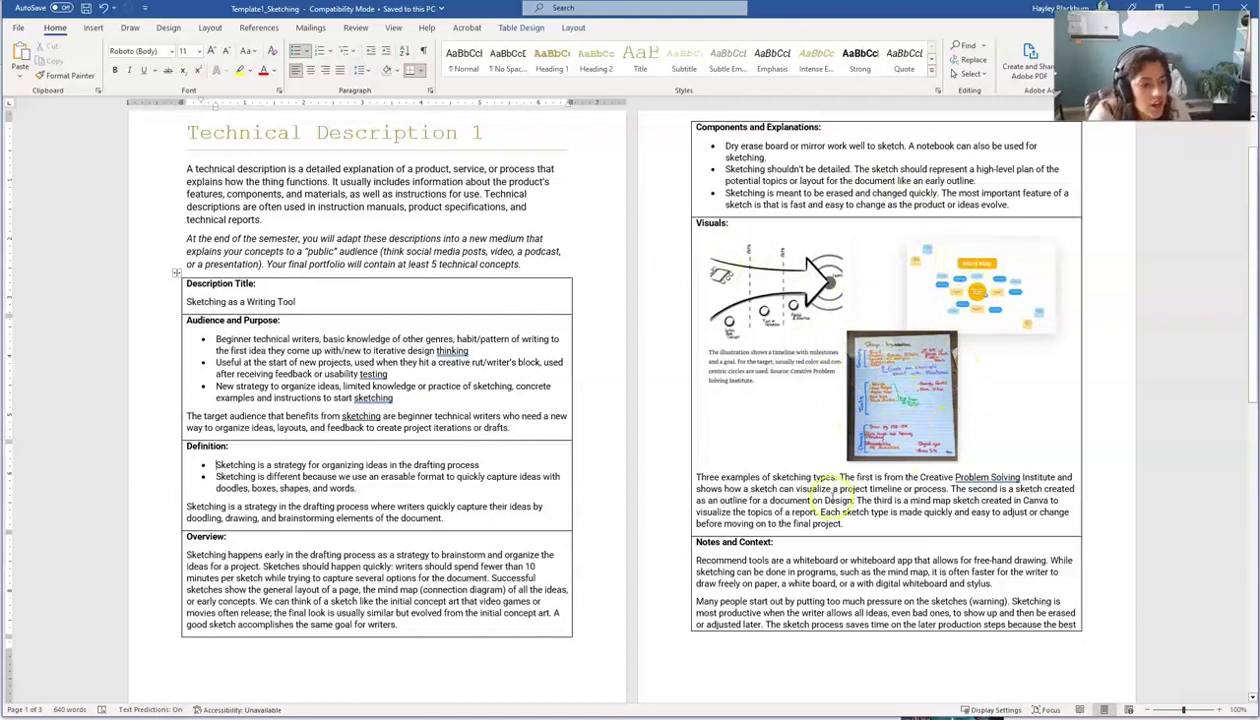
{"action": "left_click", "coordinate": [685, 495]}
{"action": "left_click", "coordinate": [802, 502]}
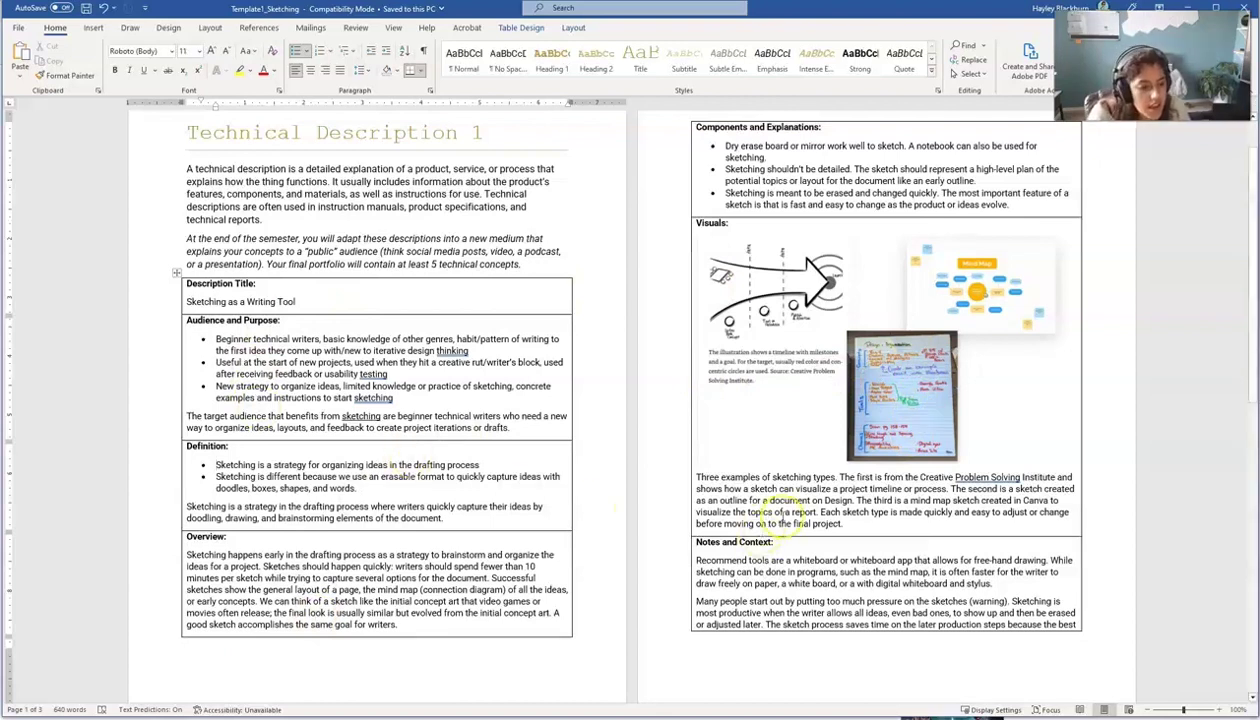
Step: Review the Notes and Context section and the video citation under References, and return to the start of the document
{"action": "scroll", "coordinate": [794, 496], "scroll_direction": "down", "scroll_amount": 3}
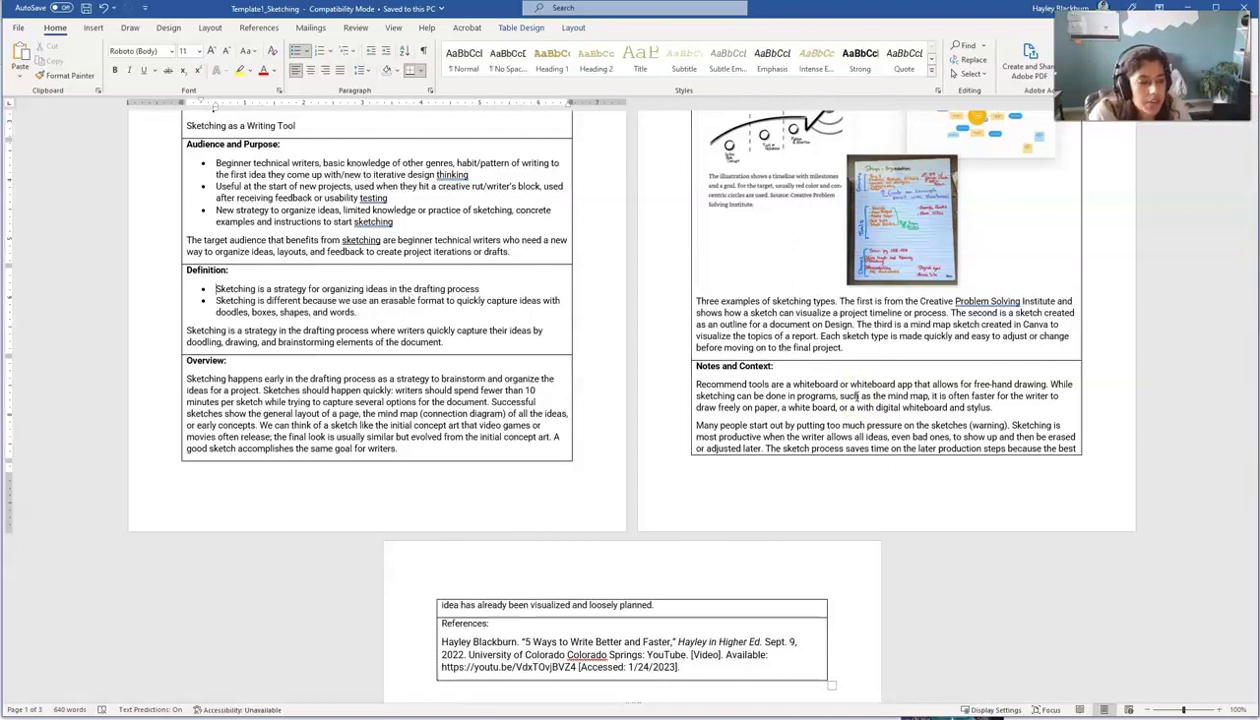
{"action": "scroll", "coordinate": [833, 436], "scroll_direction": "down", "scroll_amount": 2}
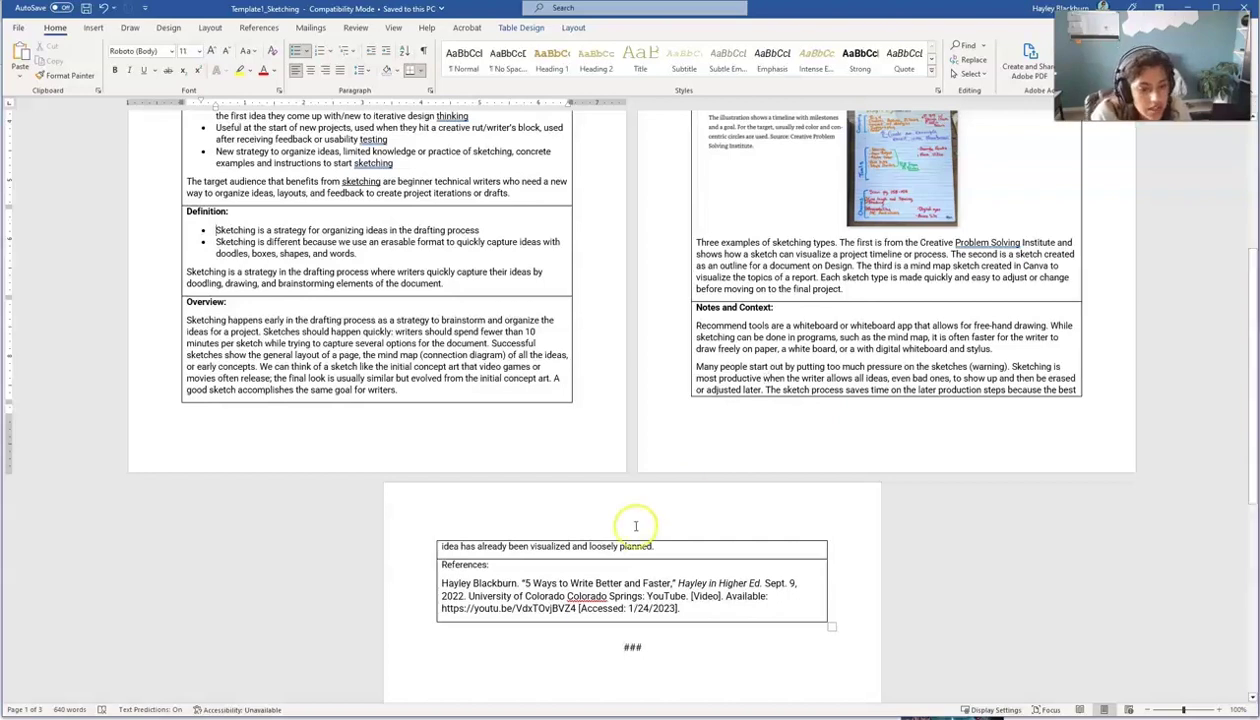
{"action": "scroll", "coordinate": [610, 515], "scroll_direction": "down", "scroll_amount": 4}
{"action": "left_click", "coordinate": [508, 442]}
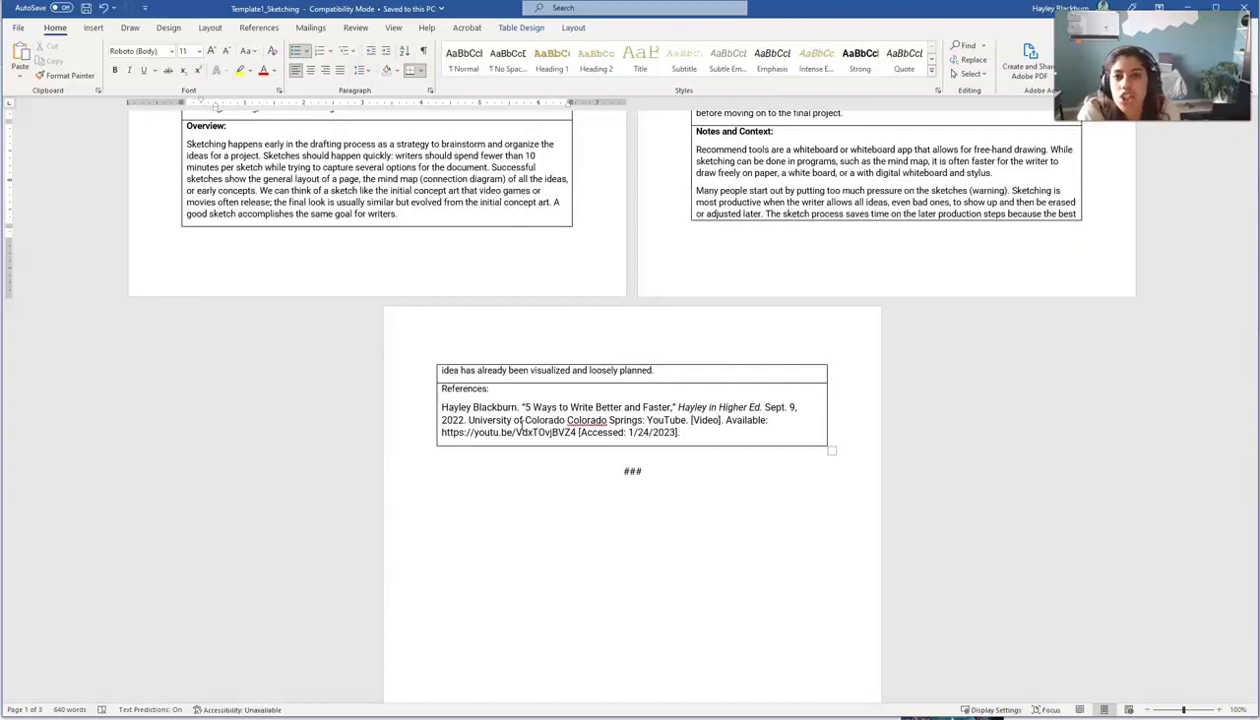
{"action": "scroll", "coordinate": [521, 422], "scroll_direction": "up", "scroll_amount": 4}
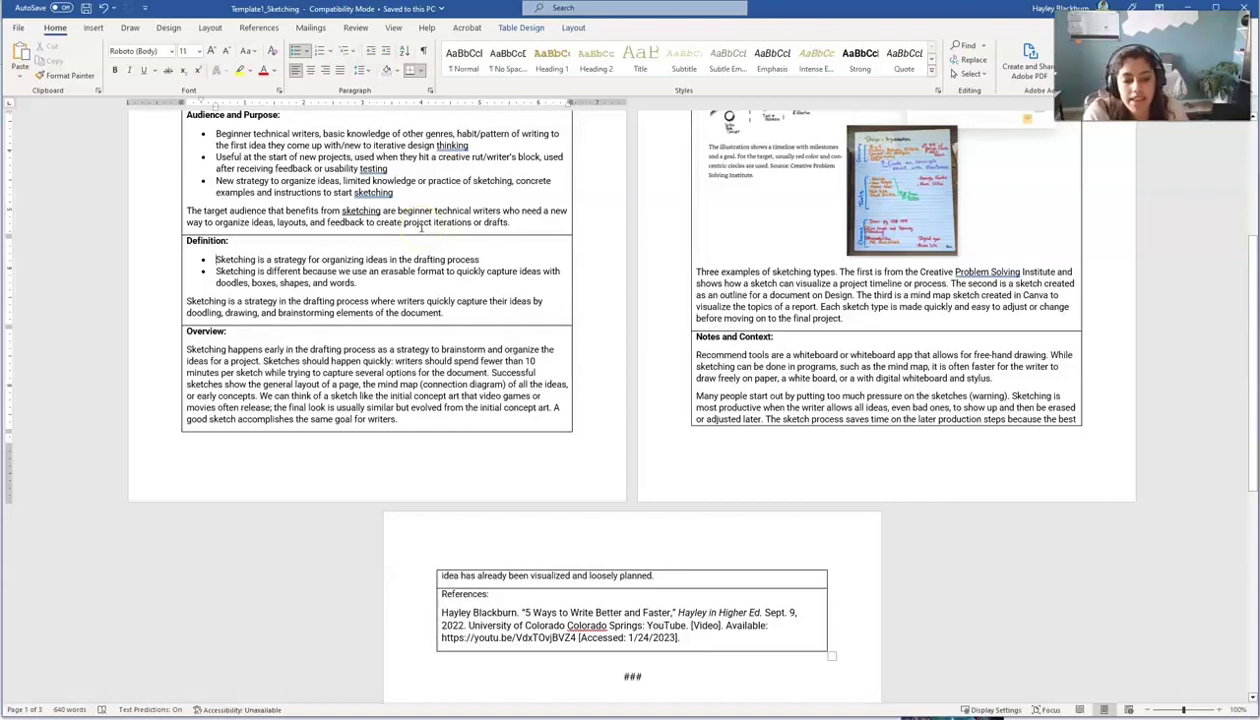
{"action": "scroll", "coordinate": [688, 565], "scroll_direction": "up", "scroll_amount": 5}
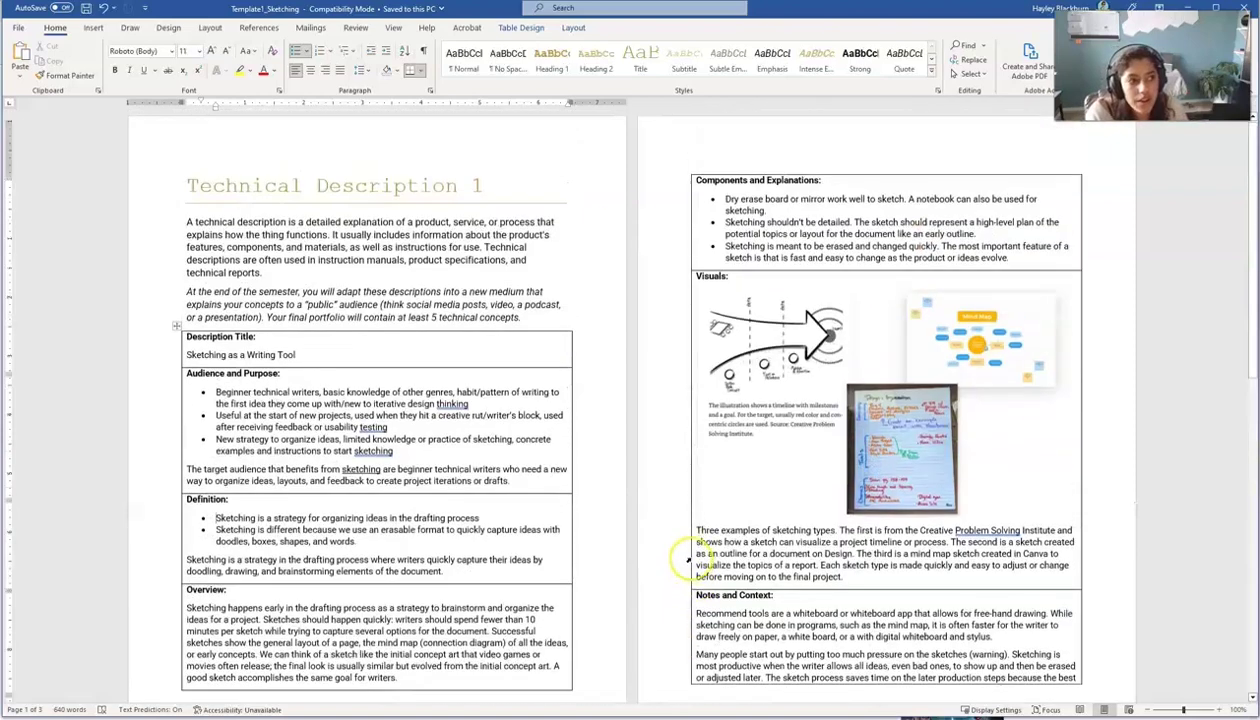